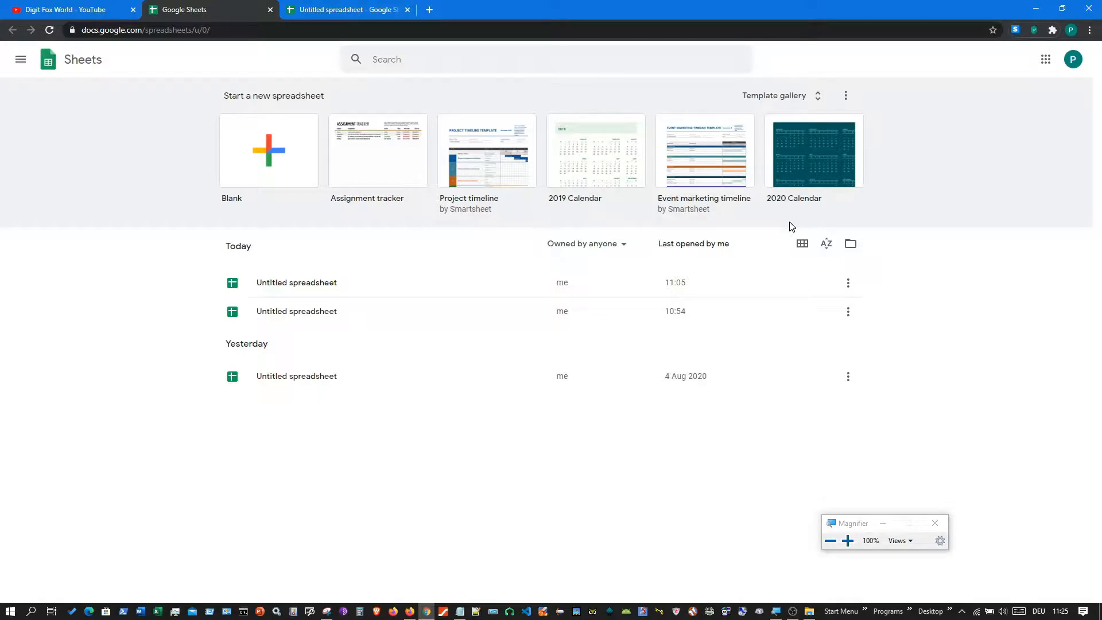
- Create a blank spreadsheet from the template gallery and enter =GOOGLEFINANCE("GOOG", "price", "01/01/2014", "31/12/2014", "DAILY") in cell A1
left_click(775, 102)
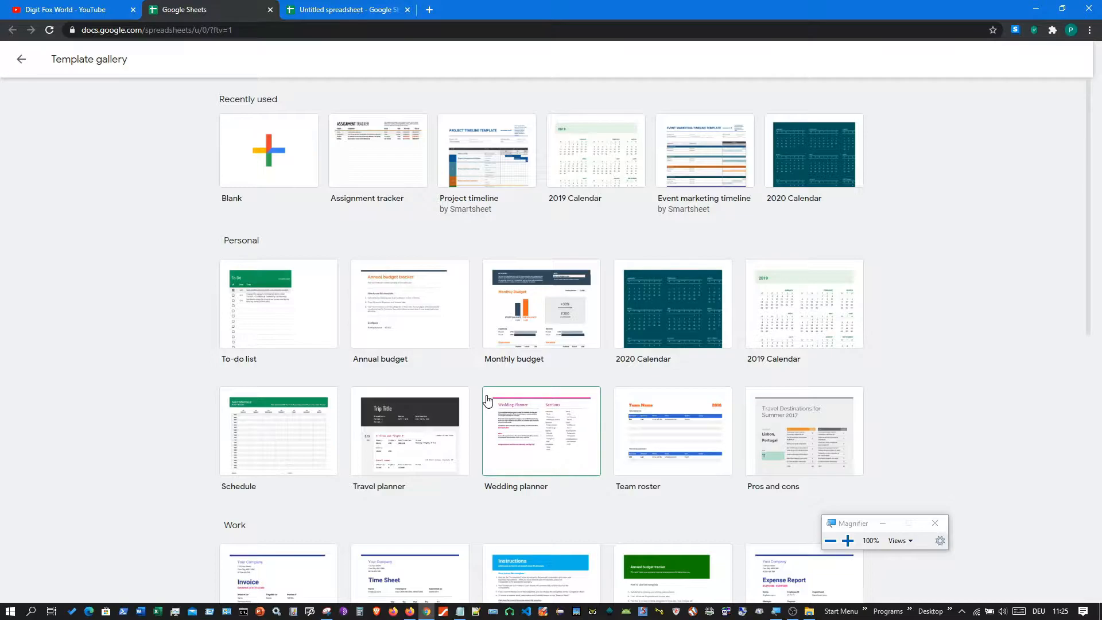
left_click(271, 152)
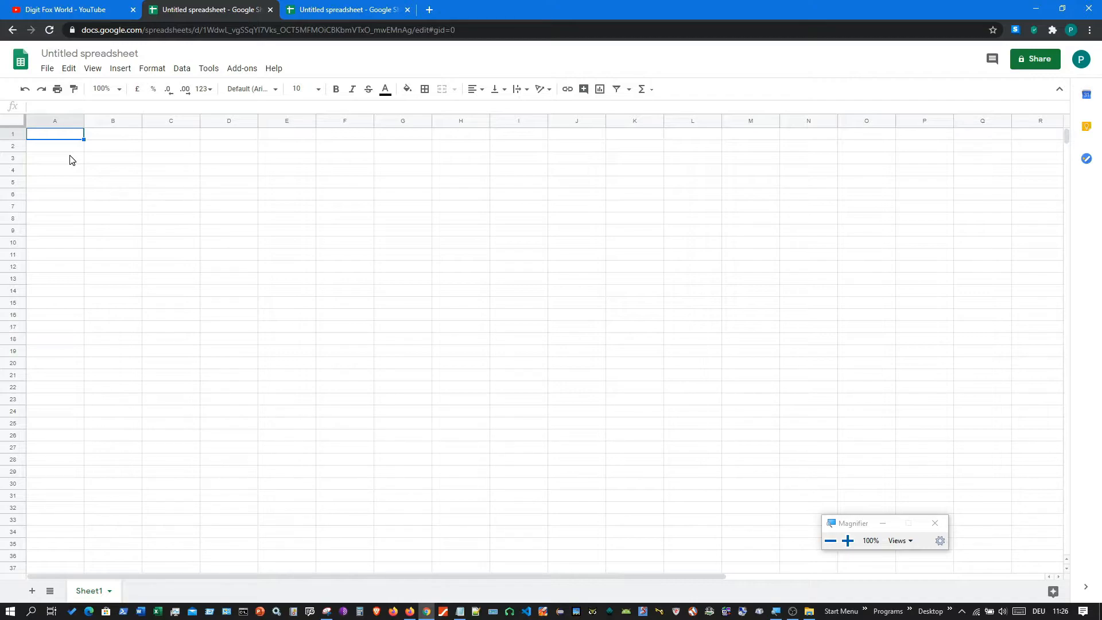
type("=GOOGLEFINANCE(\"GOOG\", \"price\", \"01/01/2014\", \"31/12/2014\", \"DAILY\")")
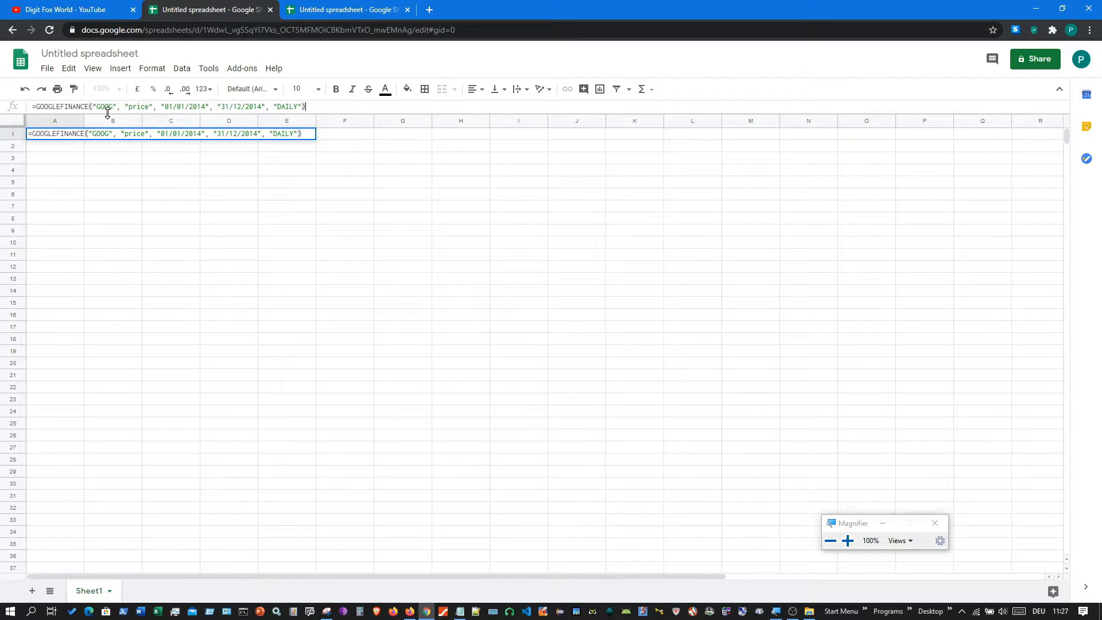
- Examine the ticker and attribute arguments of the GOOGLEFINANCE formula in the function help, and close the help
key("super+plus")
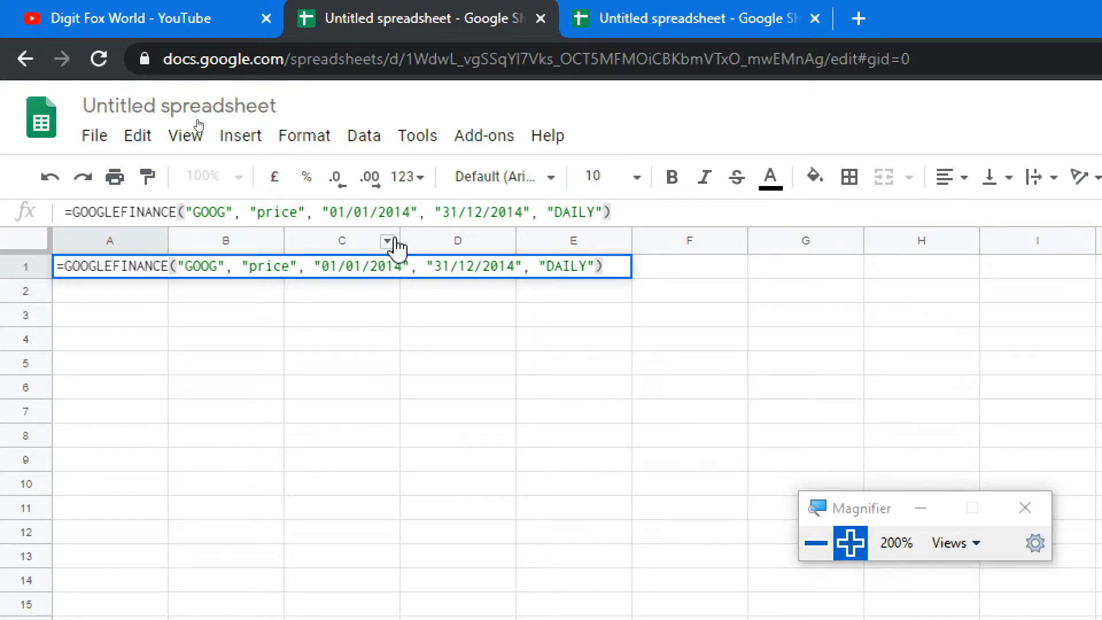
left_click(230, 214)
left_click(241, 215)
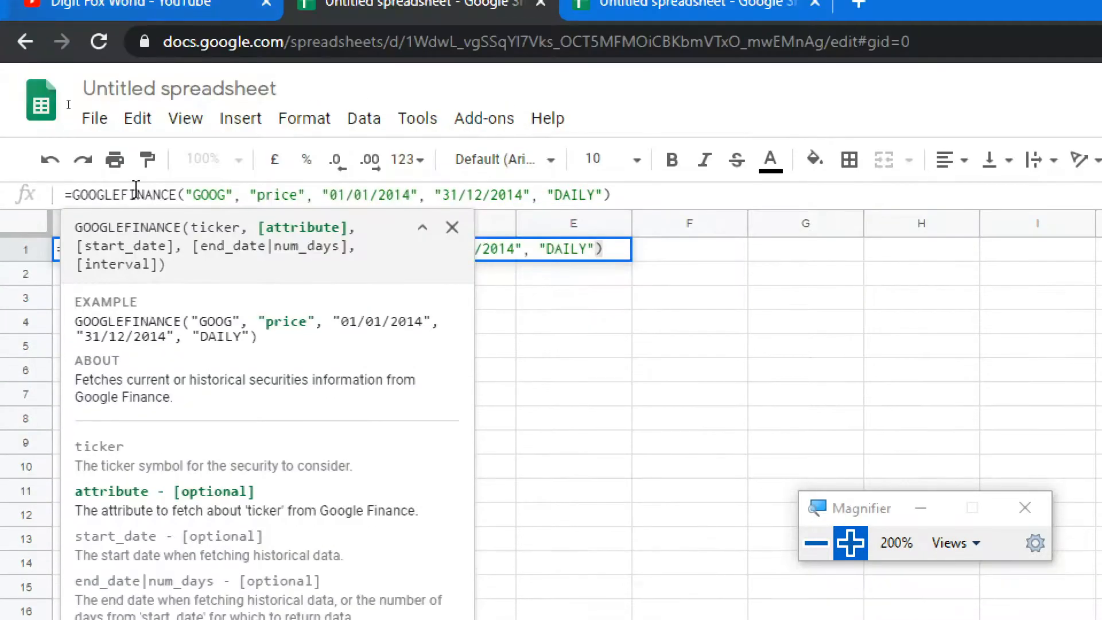
left_click(243, 195)
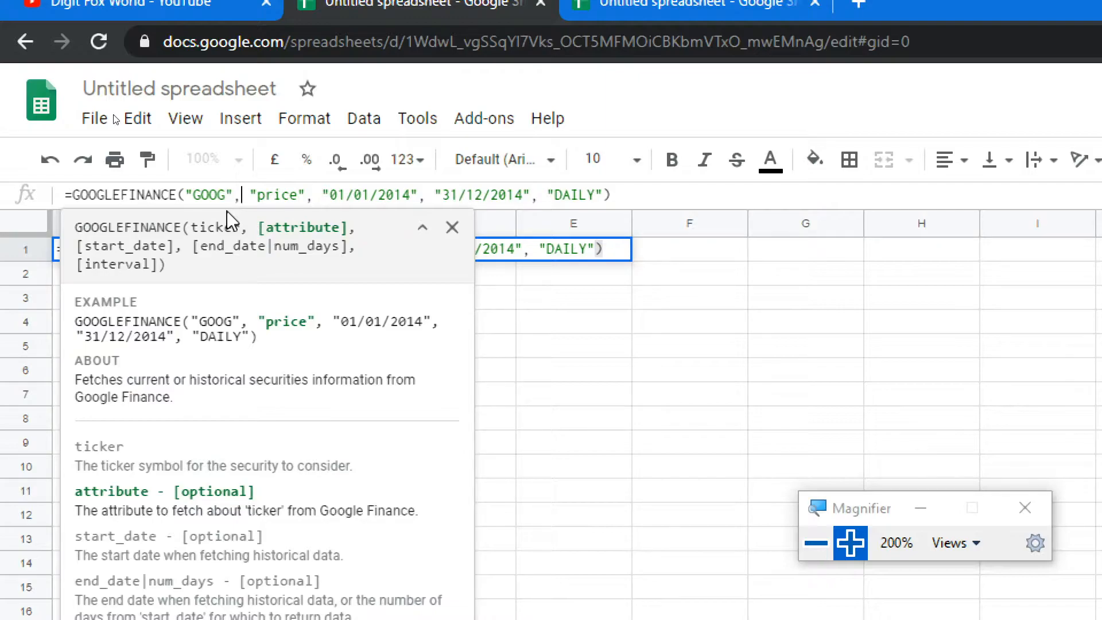
left_click_drag(226, 195, 193, 195)
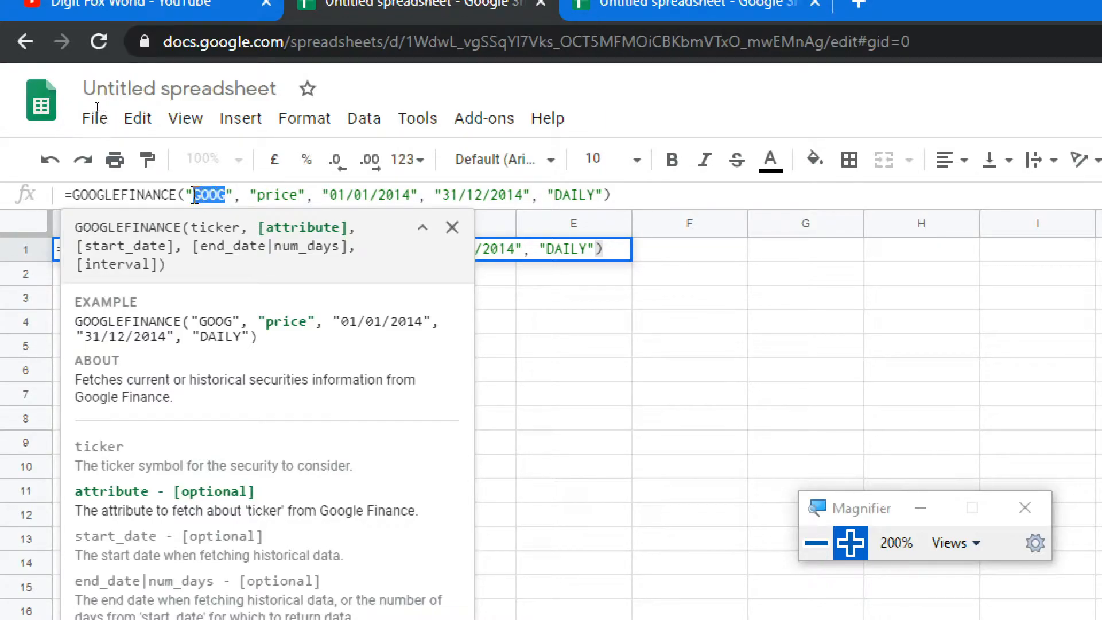
left_click(225, 250)
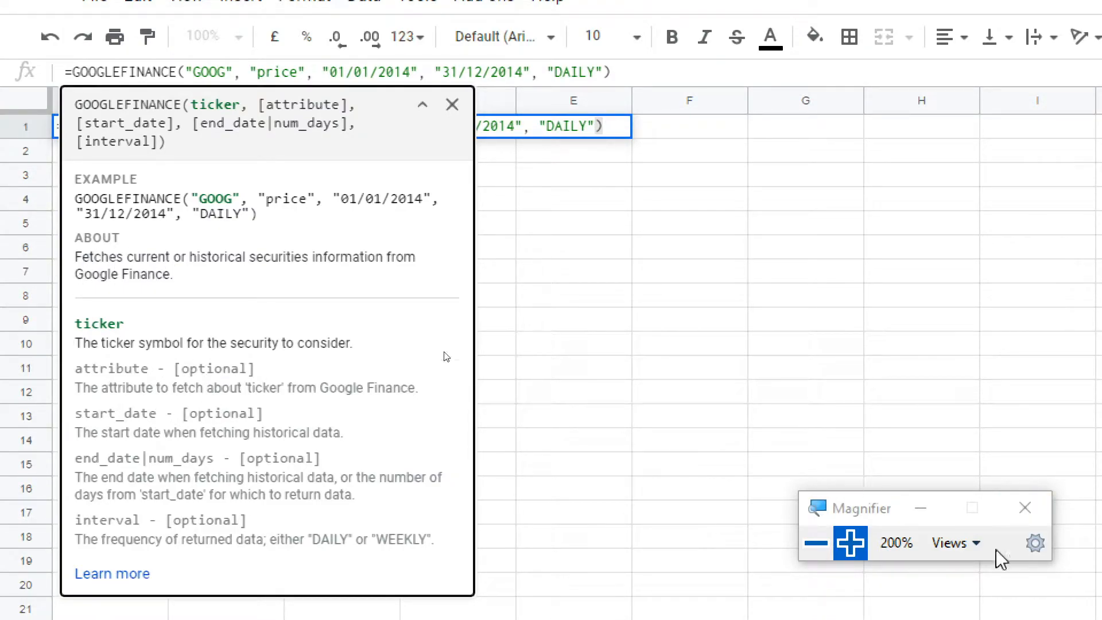
left_click(812, 544)
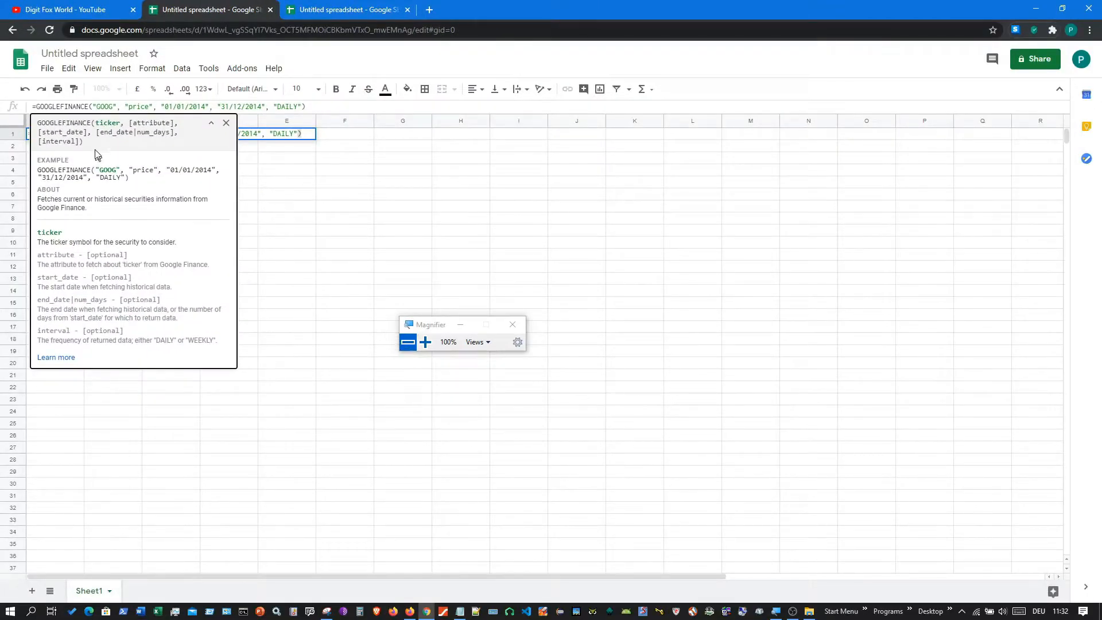
left_click(218, 124)
- Commit the GOOGLEFINANCE formula in A1 and widen column A to fit the full dates and times
left_click(319, 107)
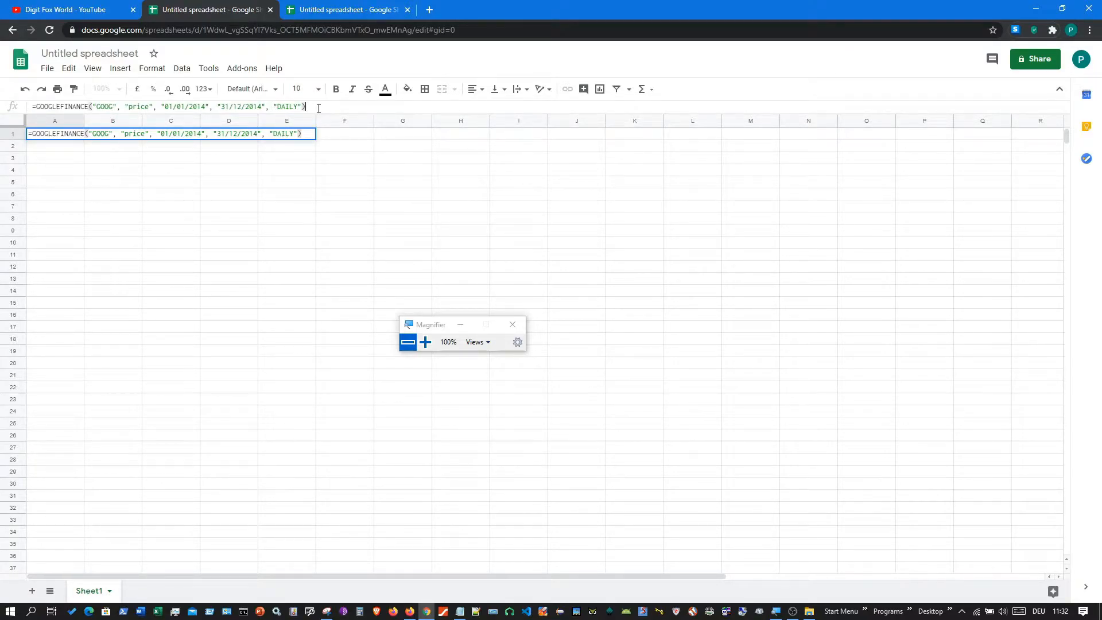
key("Return")
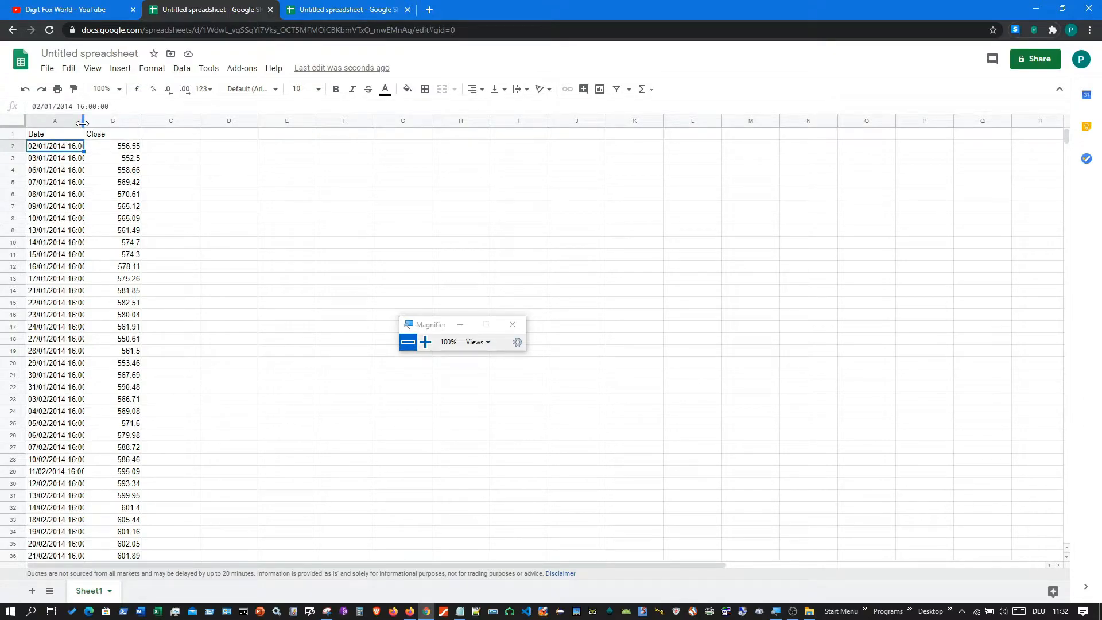
left_click_drag(82, 123, 112, 122)
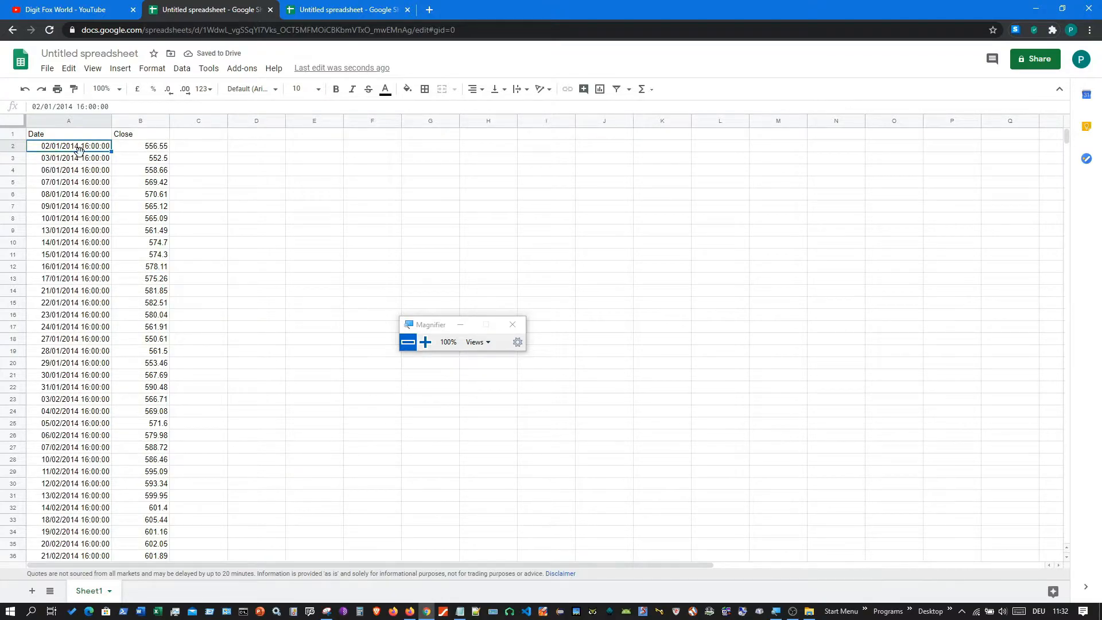
scroll(90, 406, "down", 4)
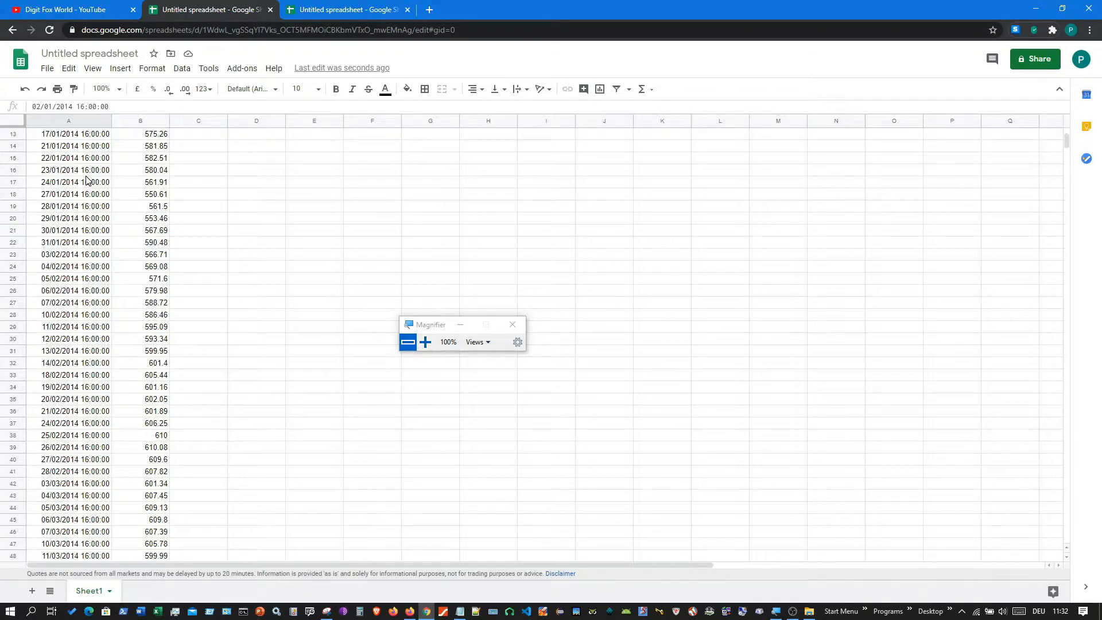
scroll(86, 181, "up", 4)
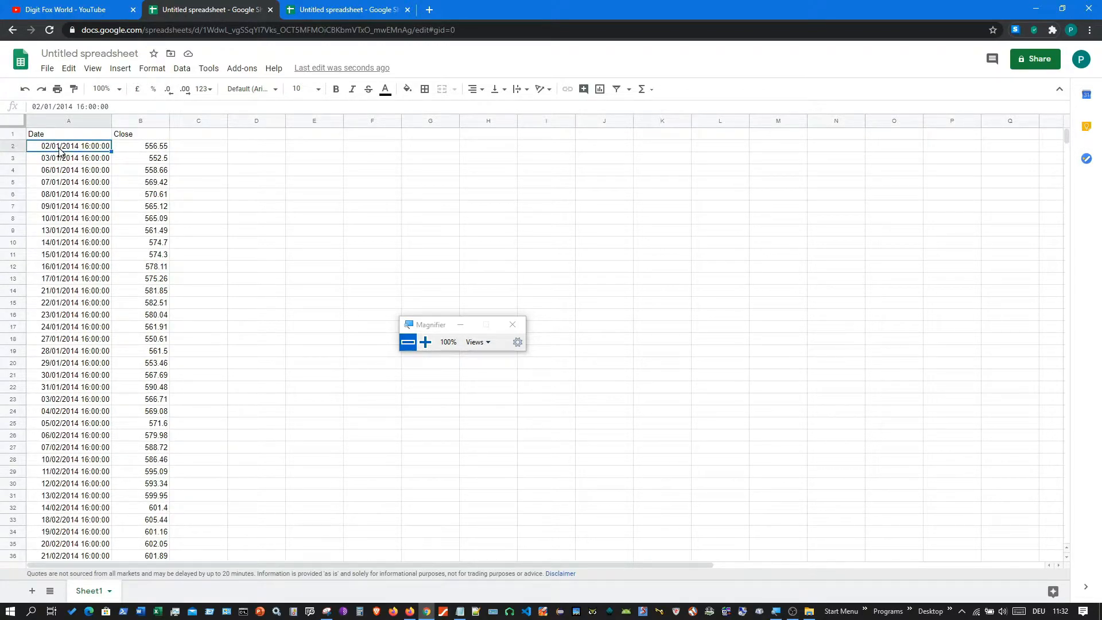
- Change the formula's start date to 01/01/2019 and its end date to 31/12/2019 in cell A1
left_click(60, 137)
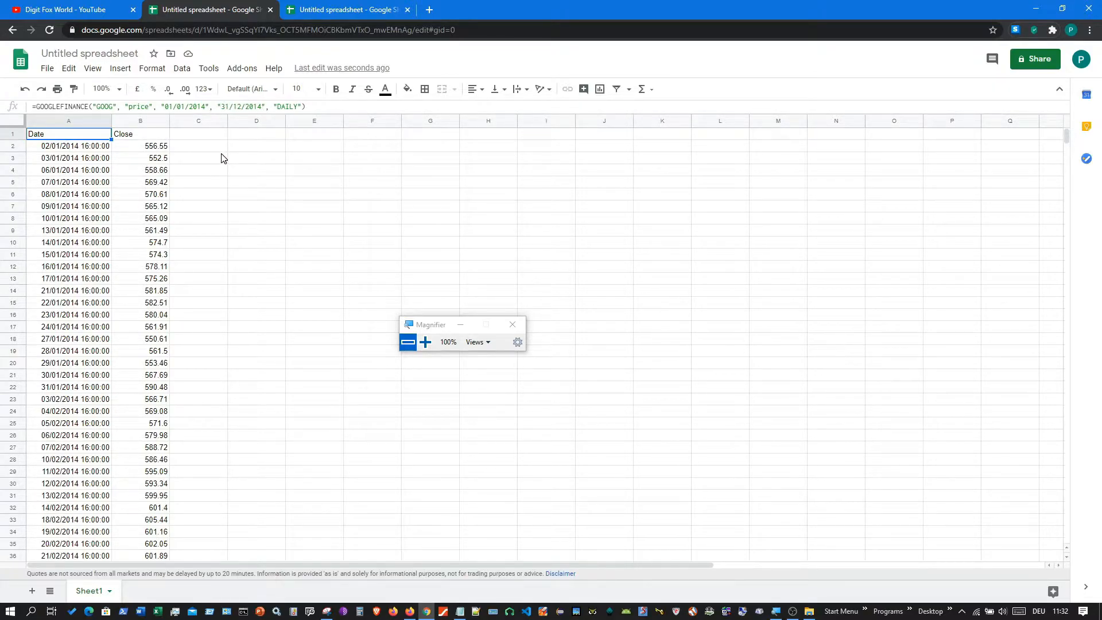
left_click(206, 105)
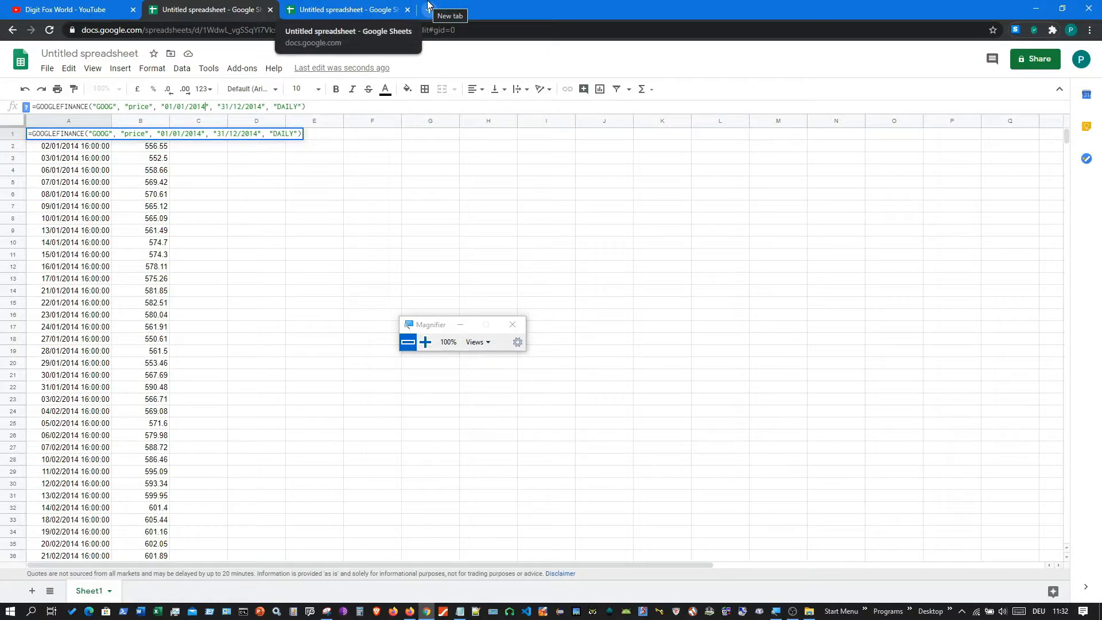
key("BackSpace")
key("BackSpace")
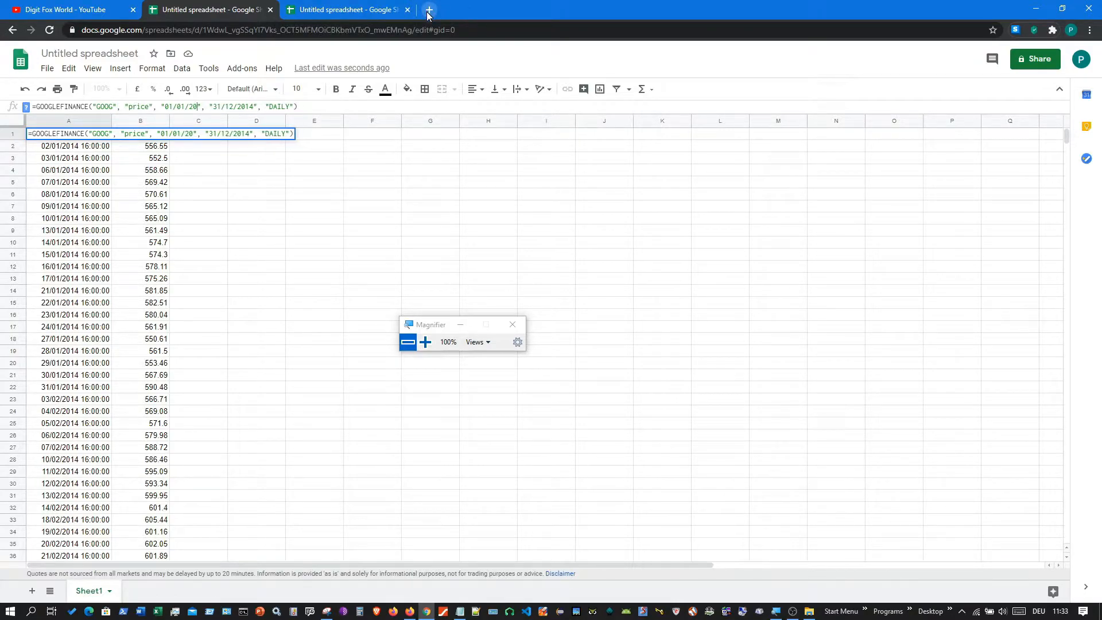
type("19")
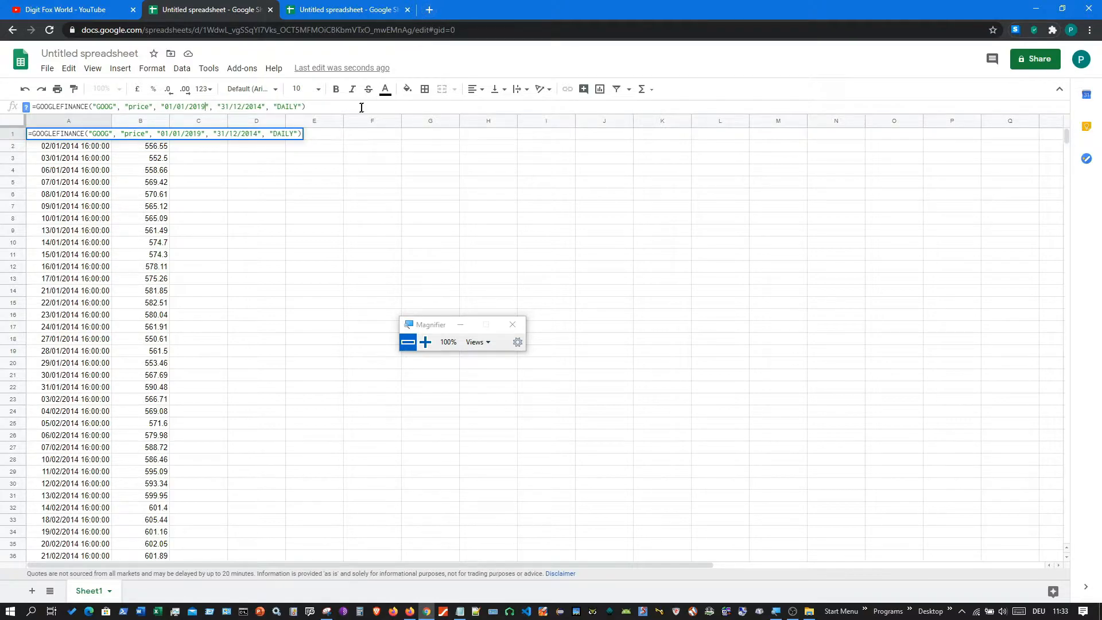
left_click(262, 107)
key("BackSpace")
type("9")
key("Return")
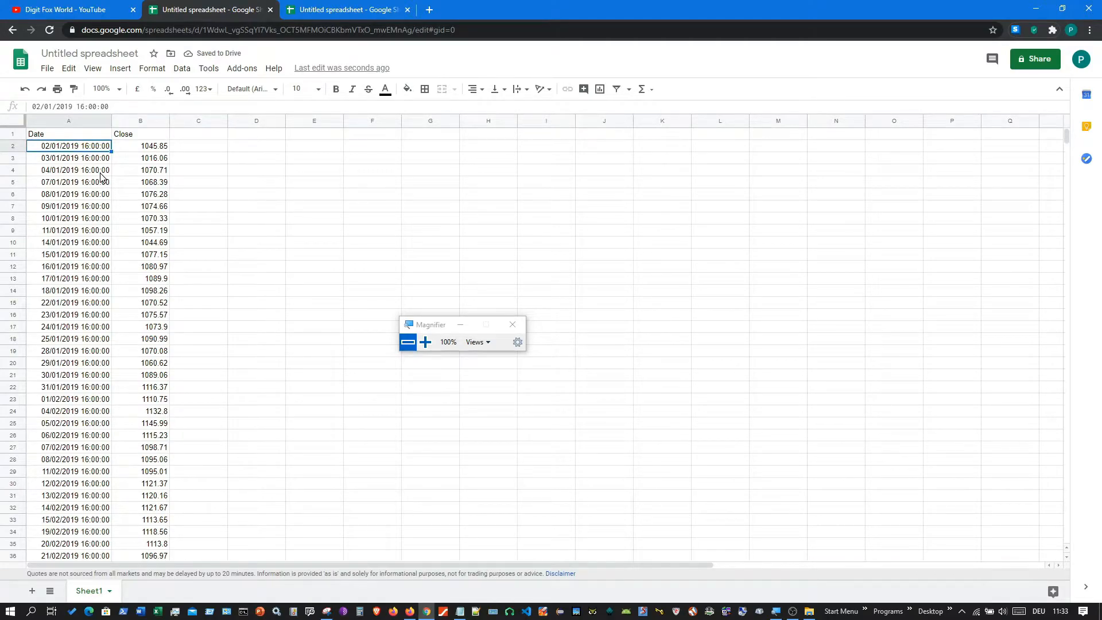
- Replace the ticker in the A1 GOOGLEFINANCE formula with "ibm"
left_click(162, 148)
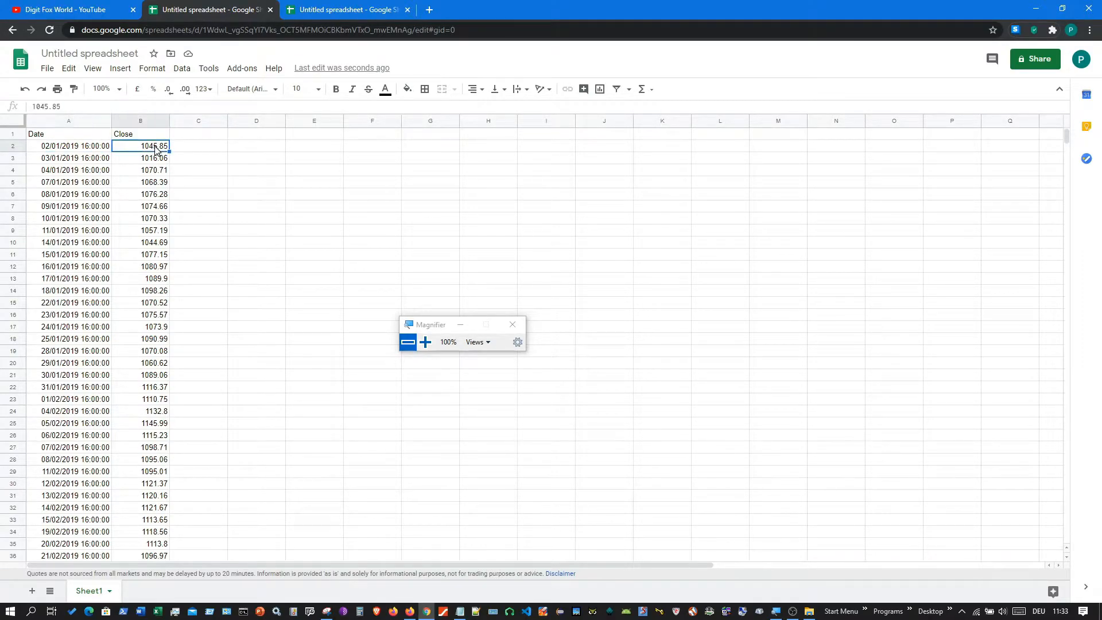
left_click(424, 343)
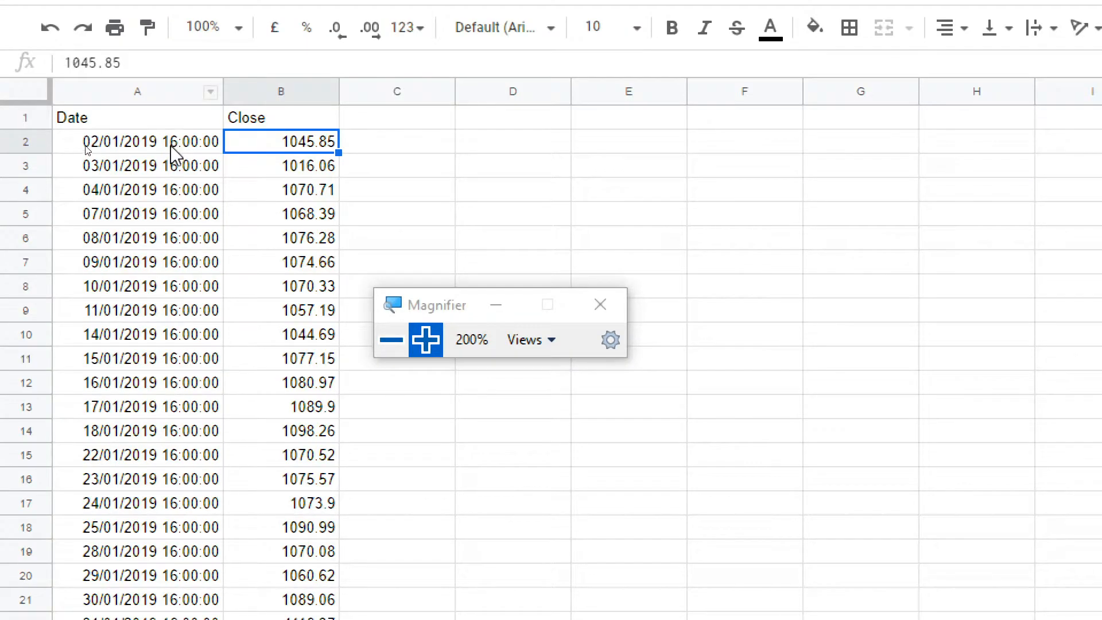
left_click(138, 123)
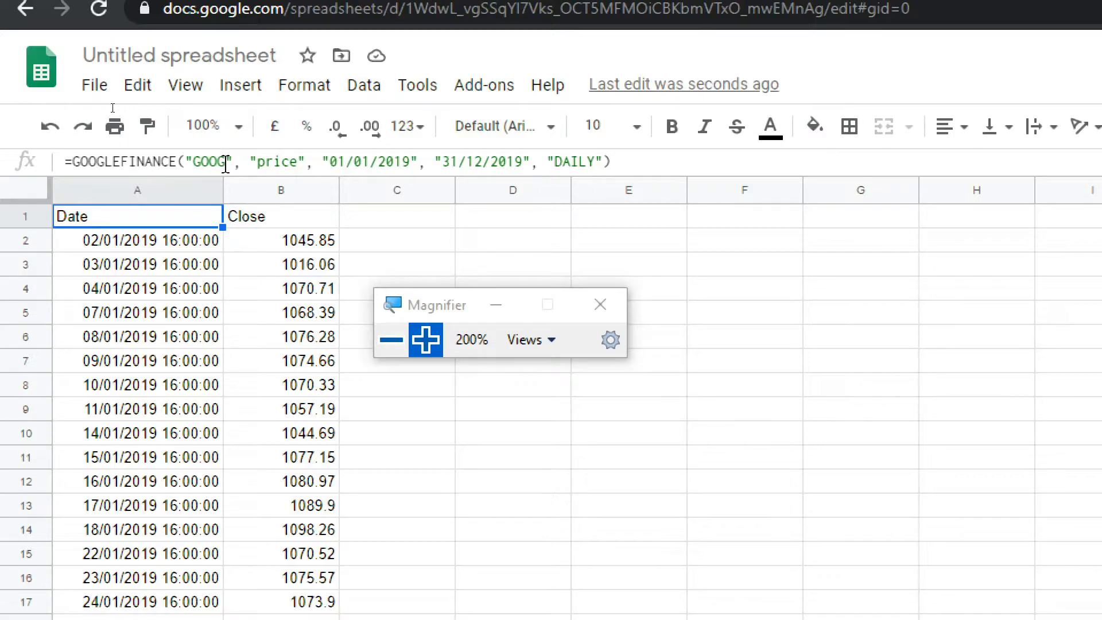
left_click(225, 163)
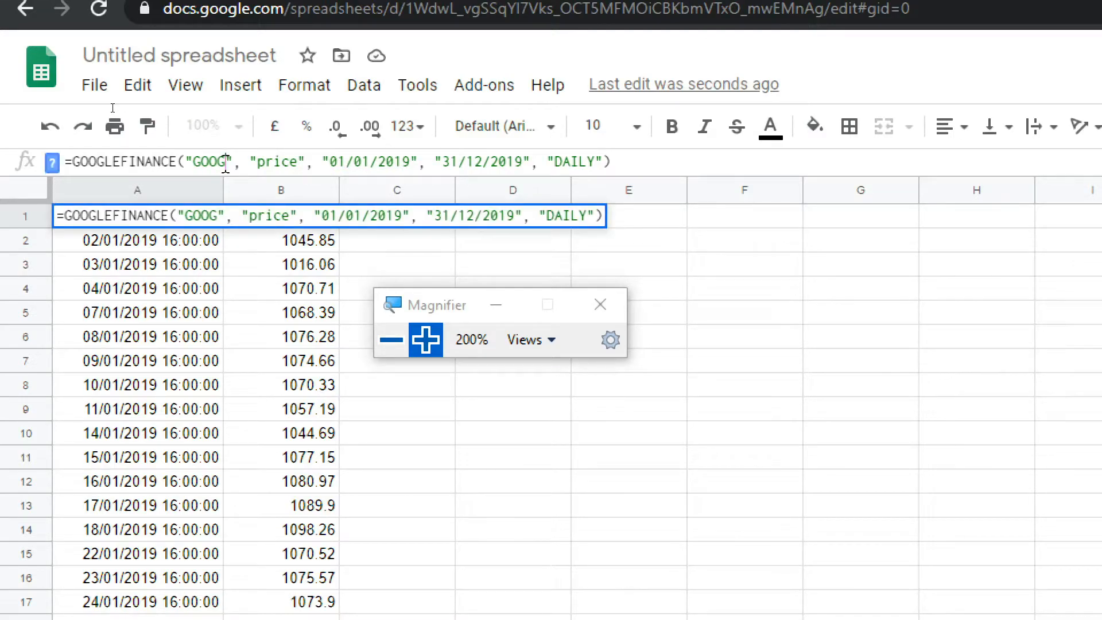
key("BackSpace")
key("BackSpace")
key("BackSpace")
key("BackSpace")
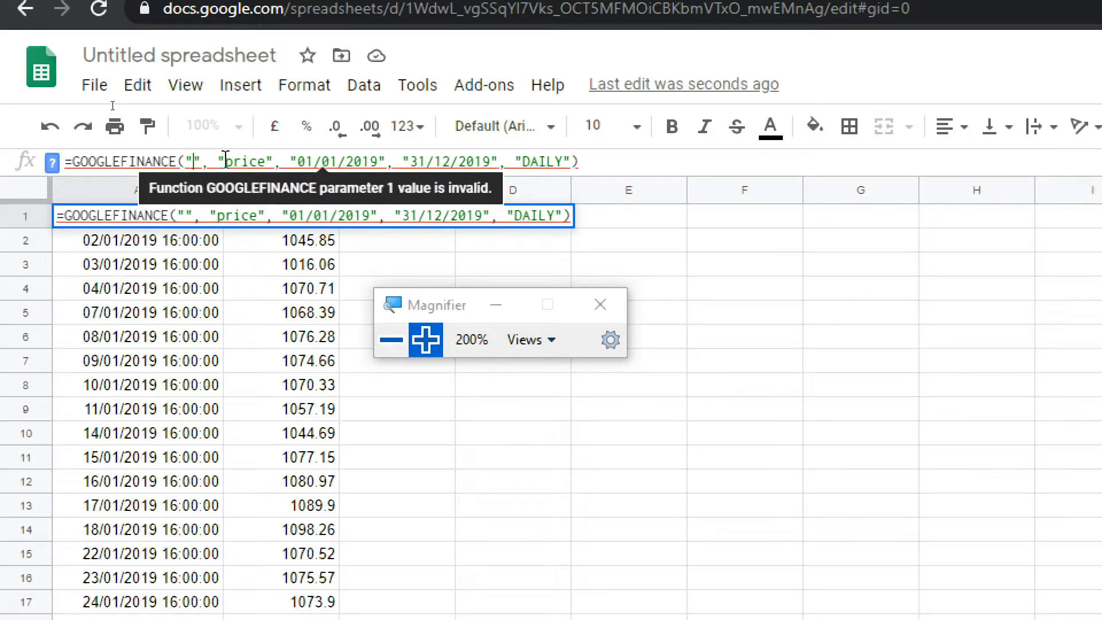
type("ib")
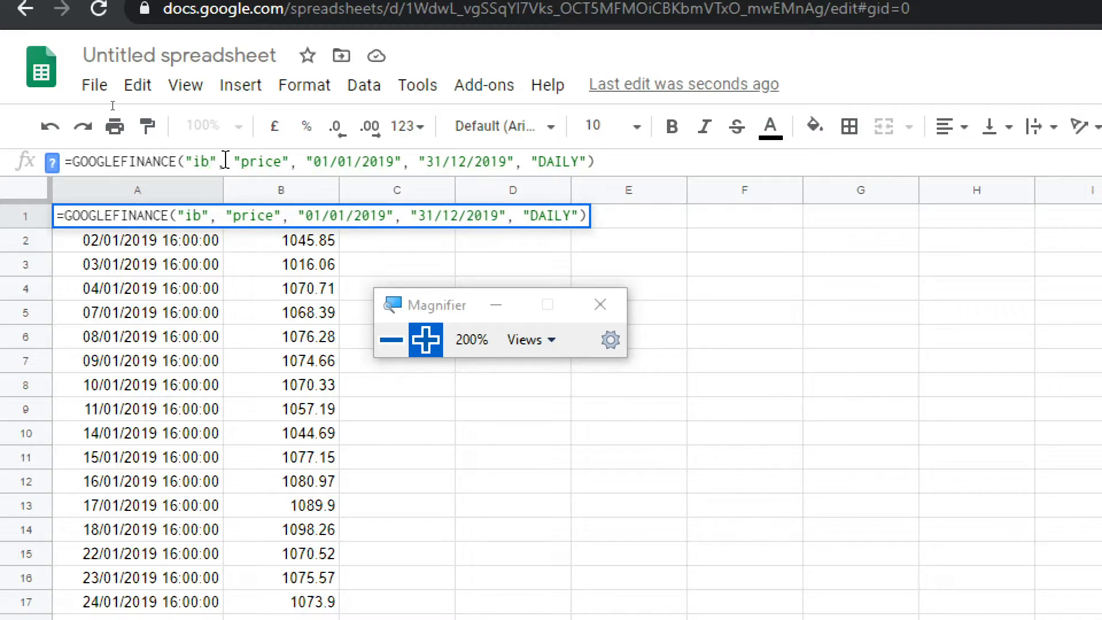
type("m")
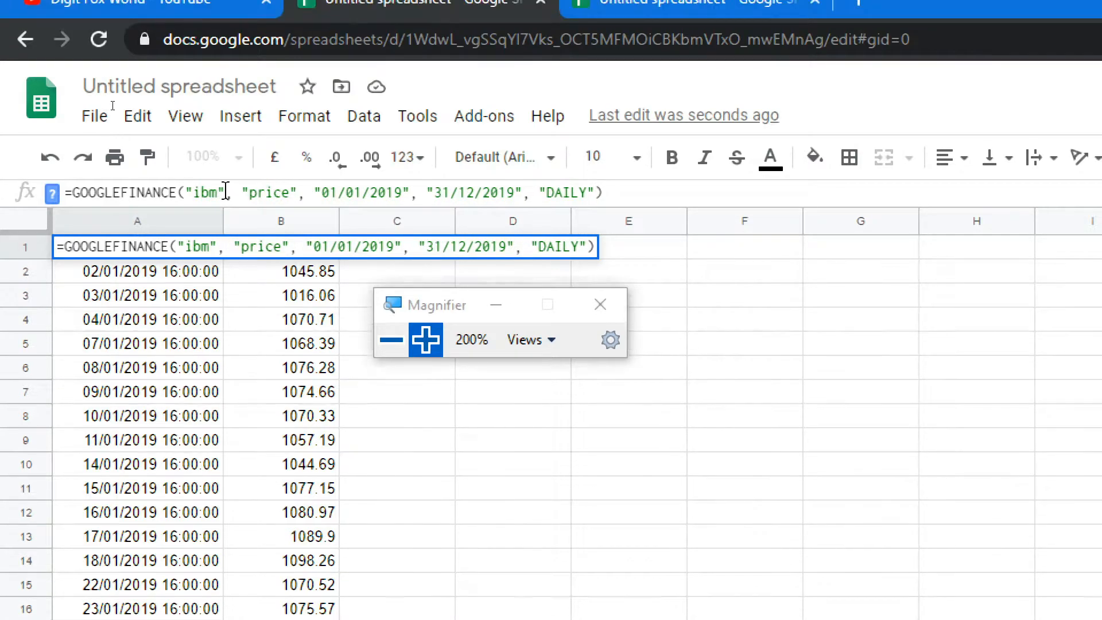
key("Return")
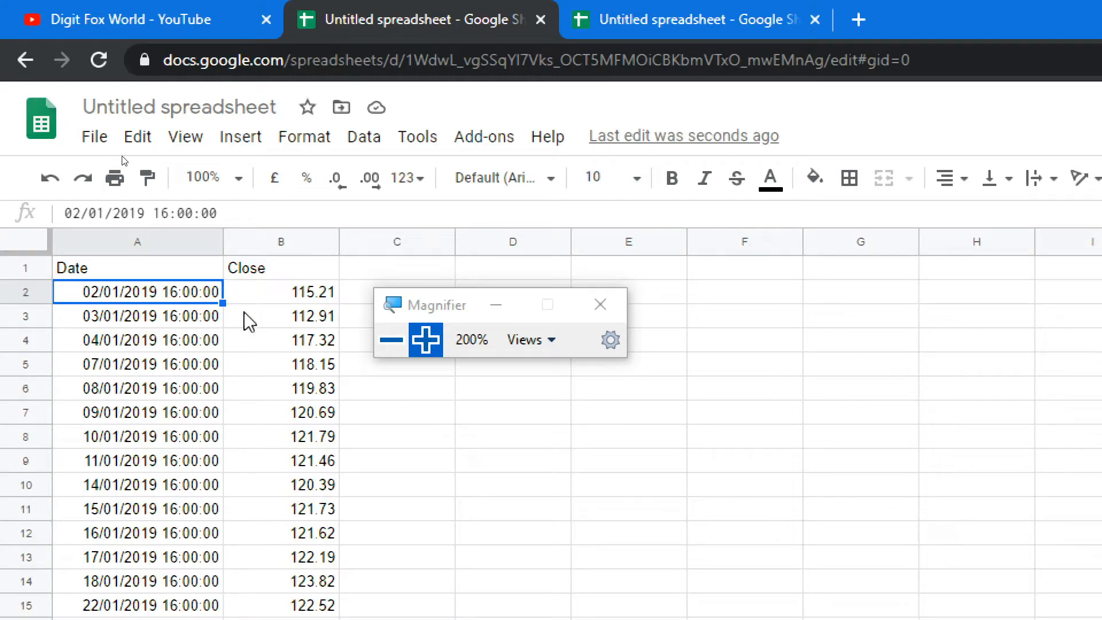
- Review the formula in A1 and the daily IBM closing prices listed in columns A and B
left_click(126, 270)
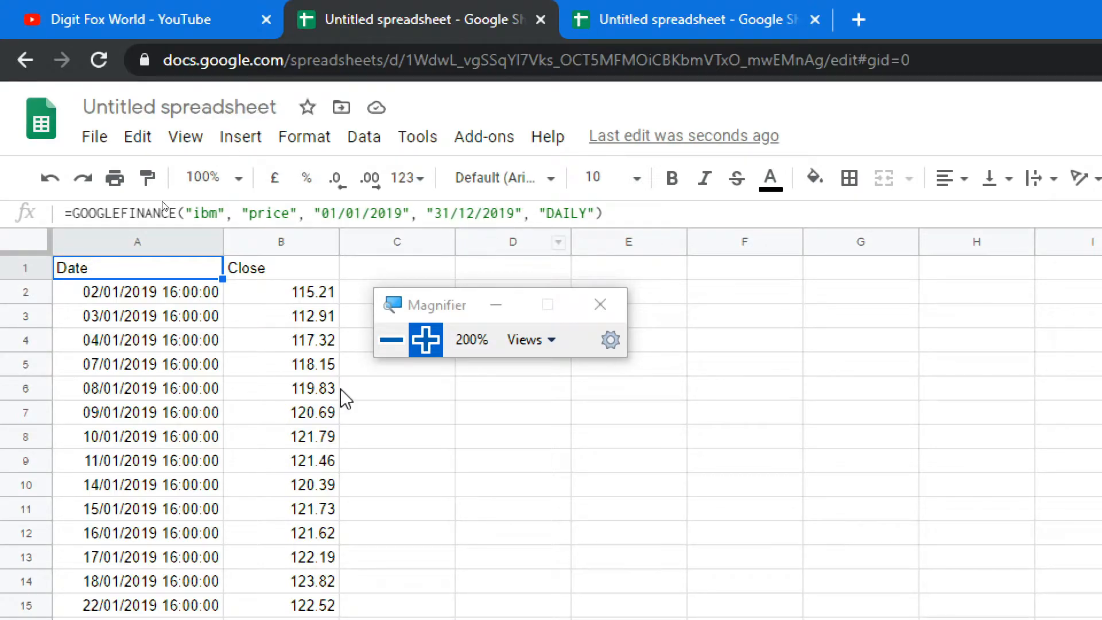
left_click(274, 299)
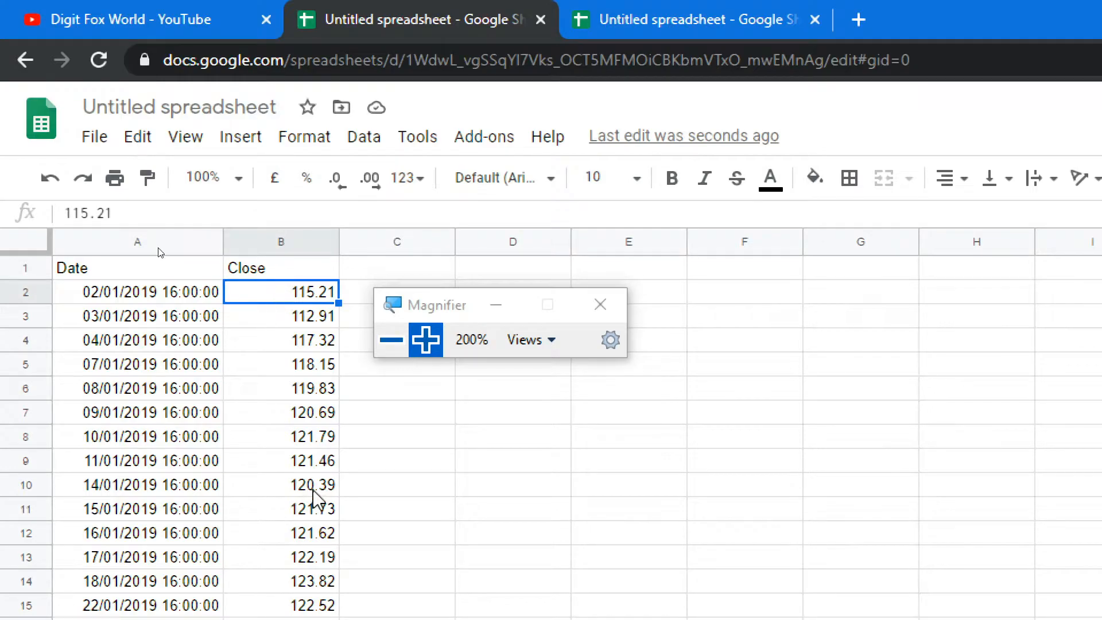
scroll(309, 493, "down", 3)
scroll(316, 513, "down", 7)
scroll(312, 519, "up", 10)
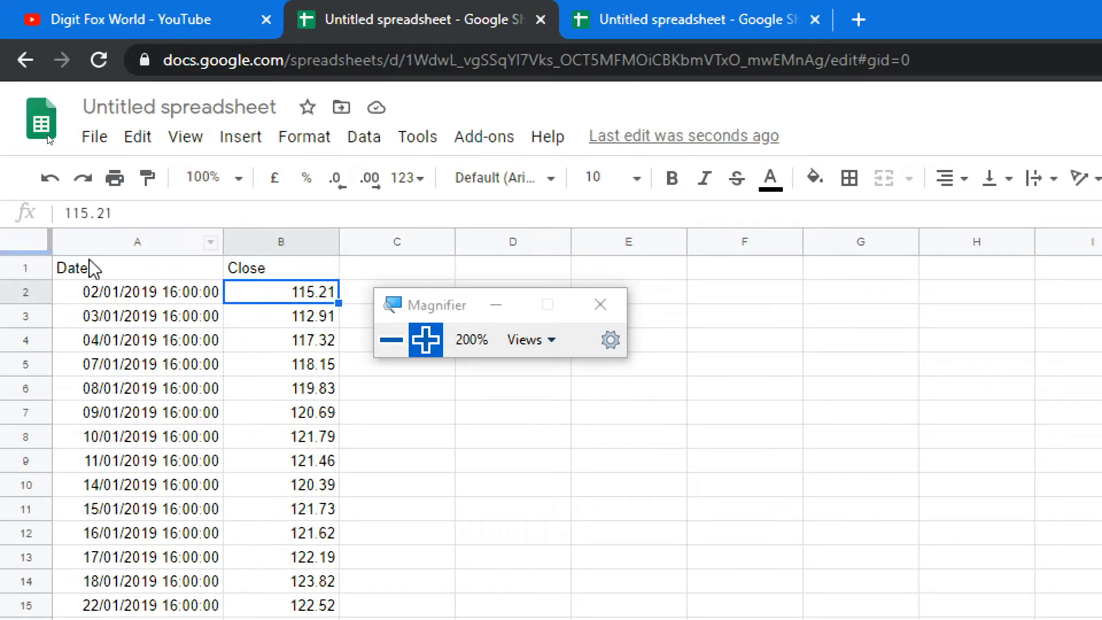
- Replace the ticker in the A1 GOOGLEFINANCE formula with "NESN" and commit the formula
left_click(101, 276)
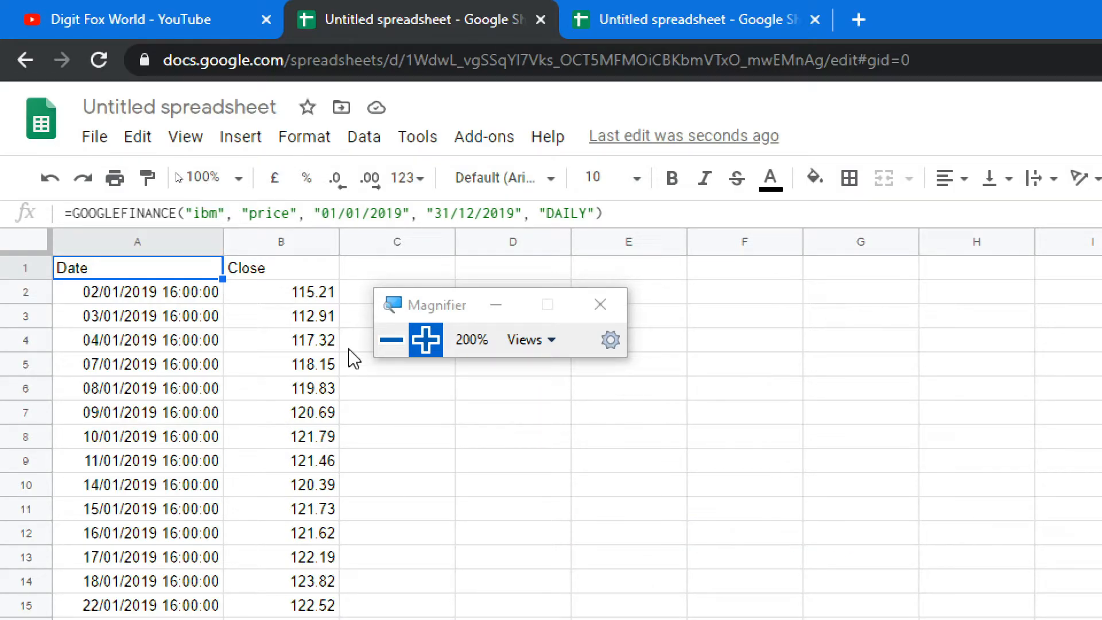
left_click(390, 340)
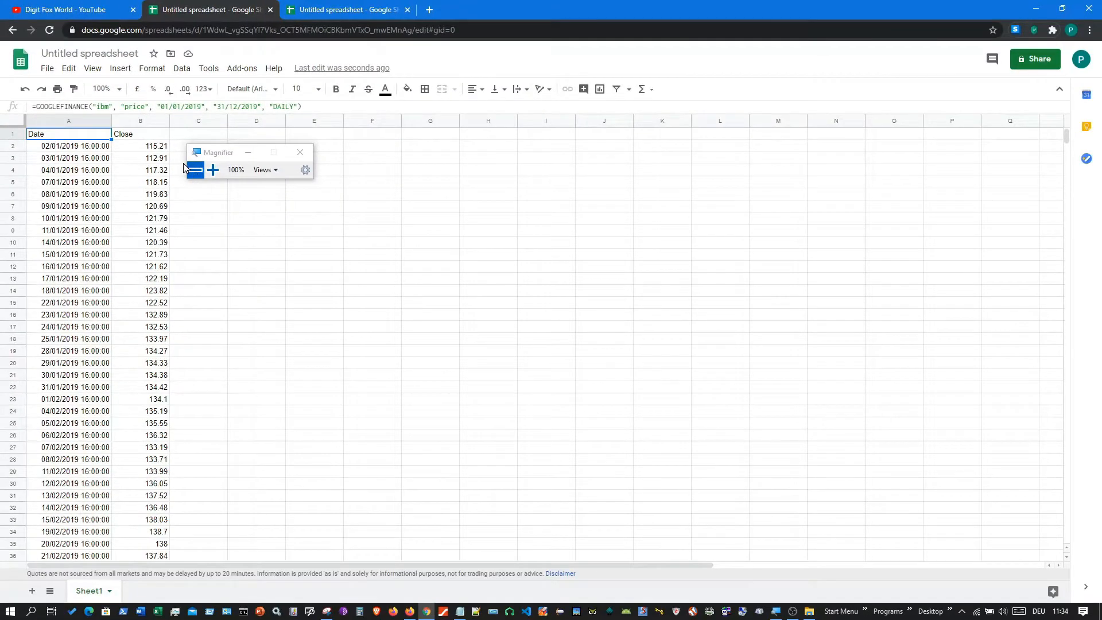
double_click(110, 106)
type("NS")
key("BackSpace")
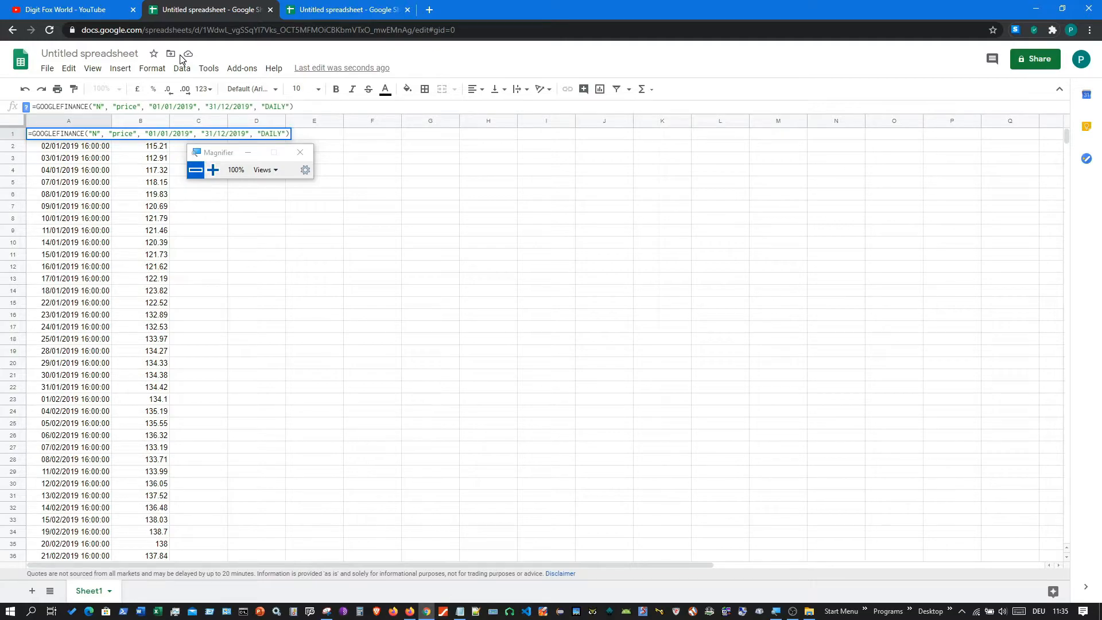
type("ESN")
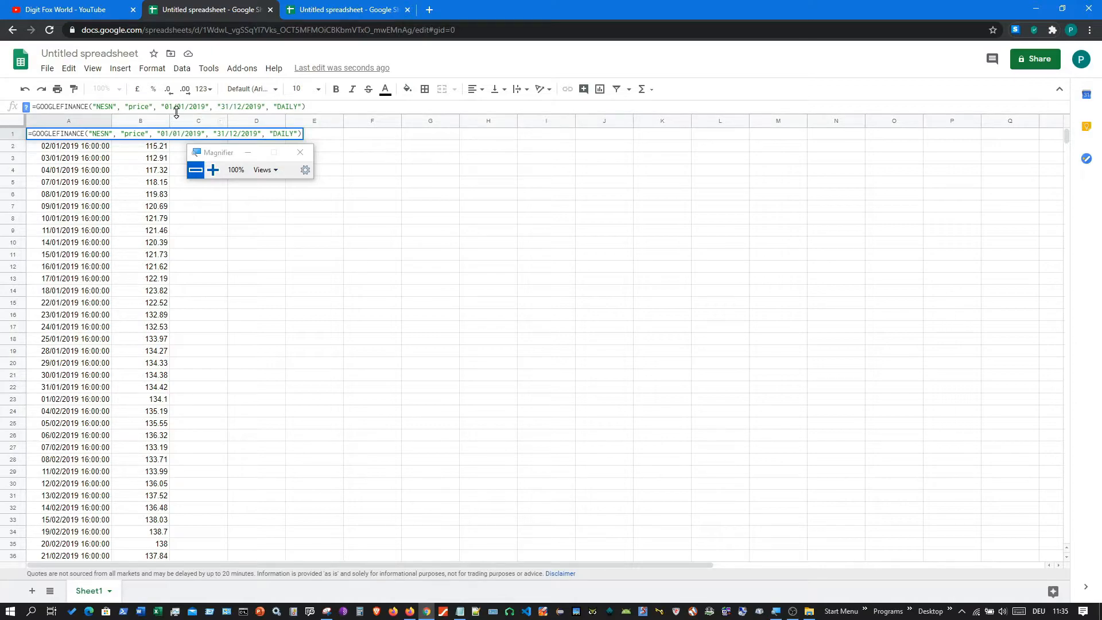
left_click(215, 174)
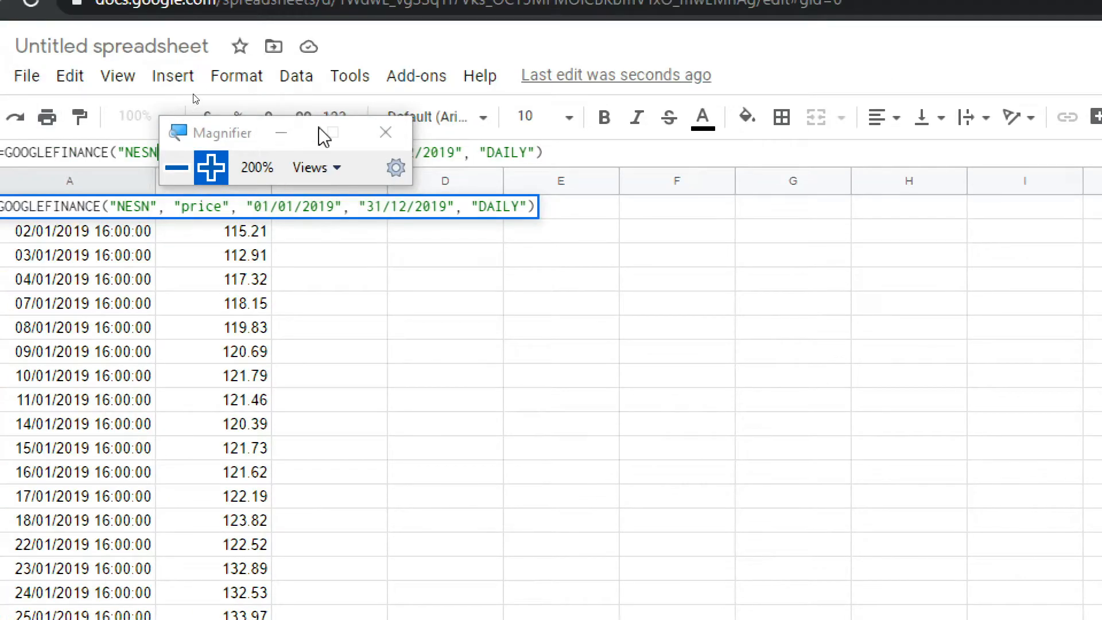
left_click_drag(229, 133, 706, 433)
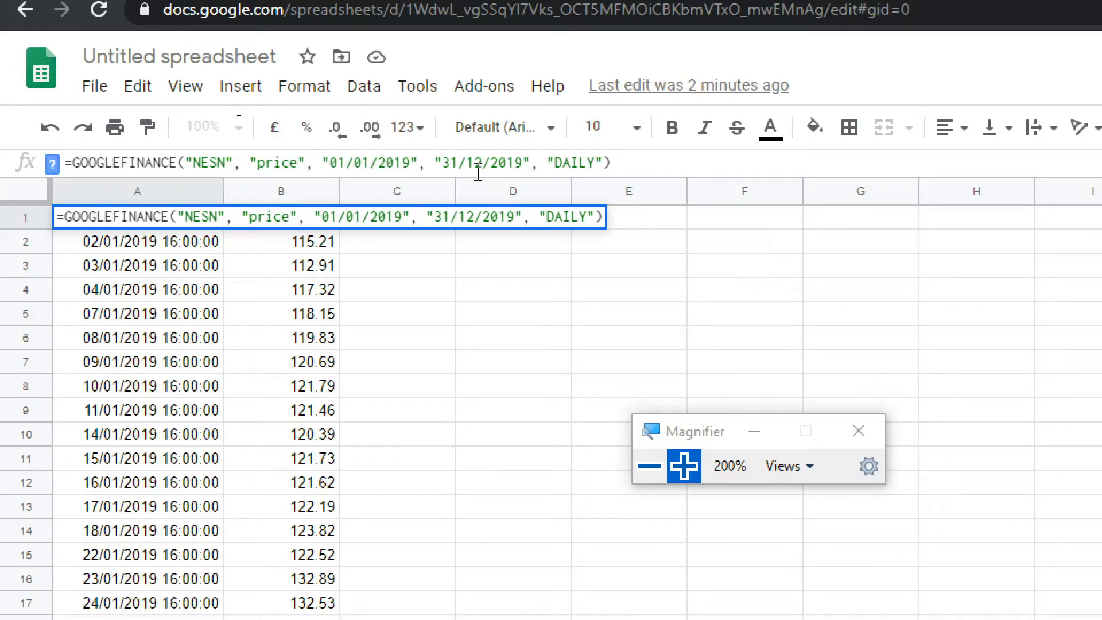
left_click(647, 166)
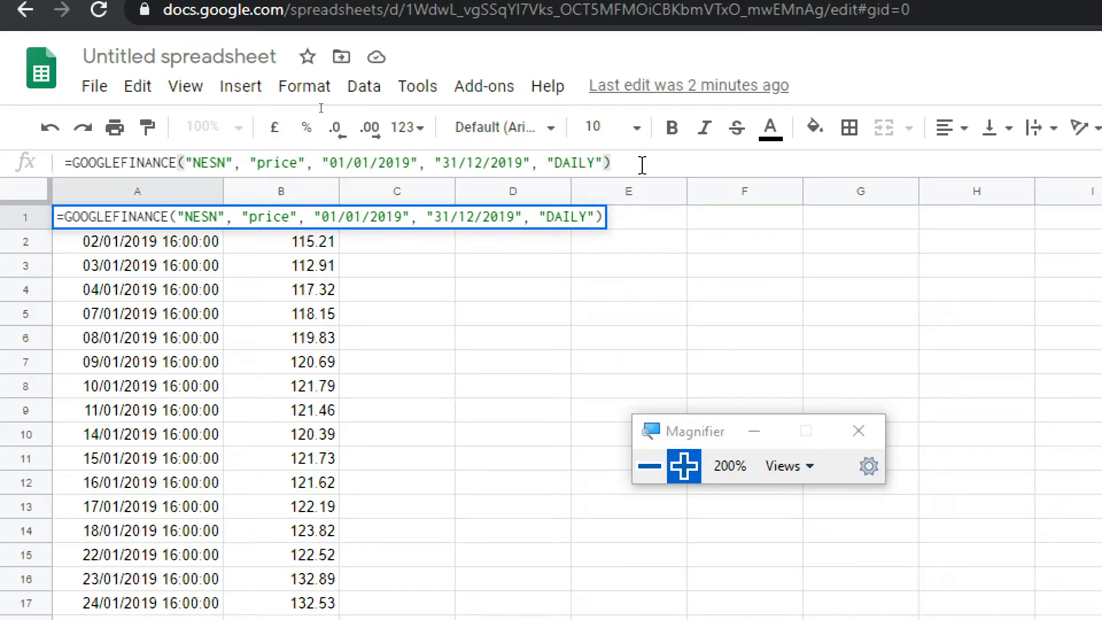
key("Return")
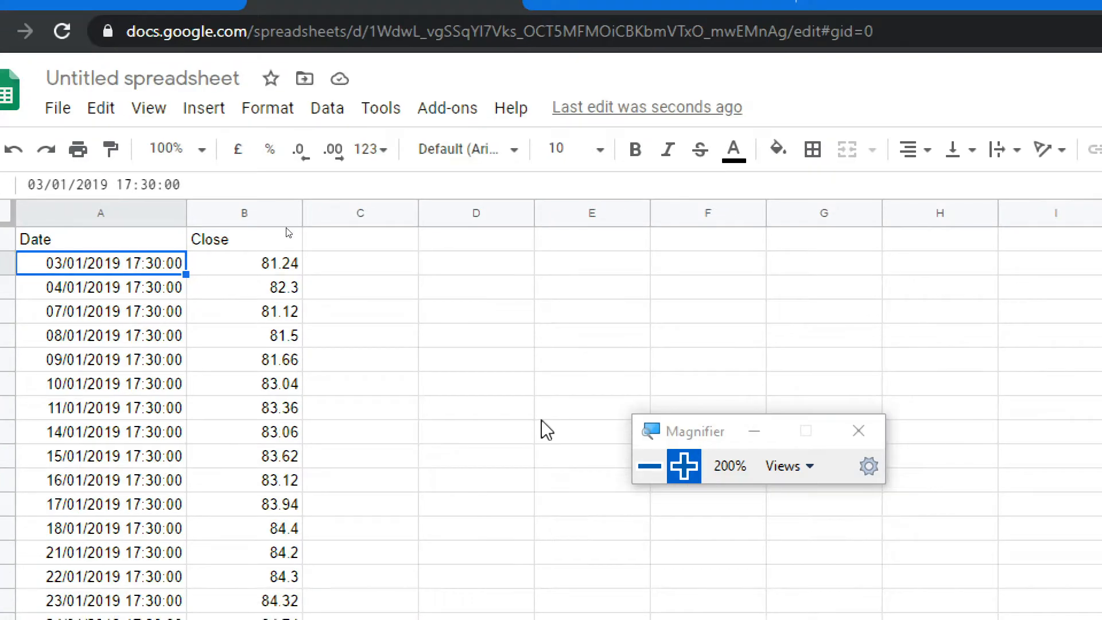
- Review the first NESN closing price in B2 and the formula behind it in A1
left_click(526, 382)
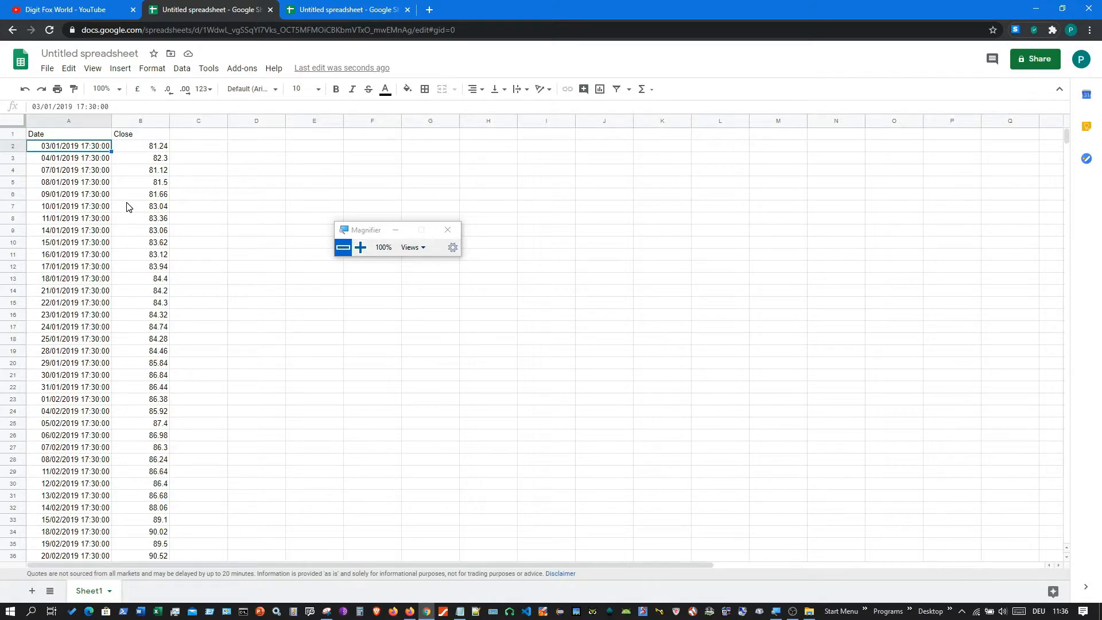
left_click(150, 149)
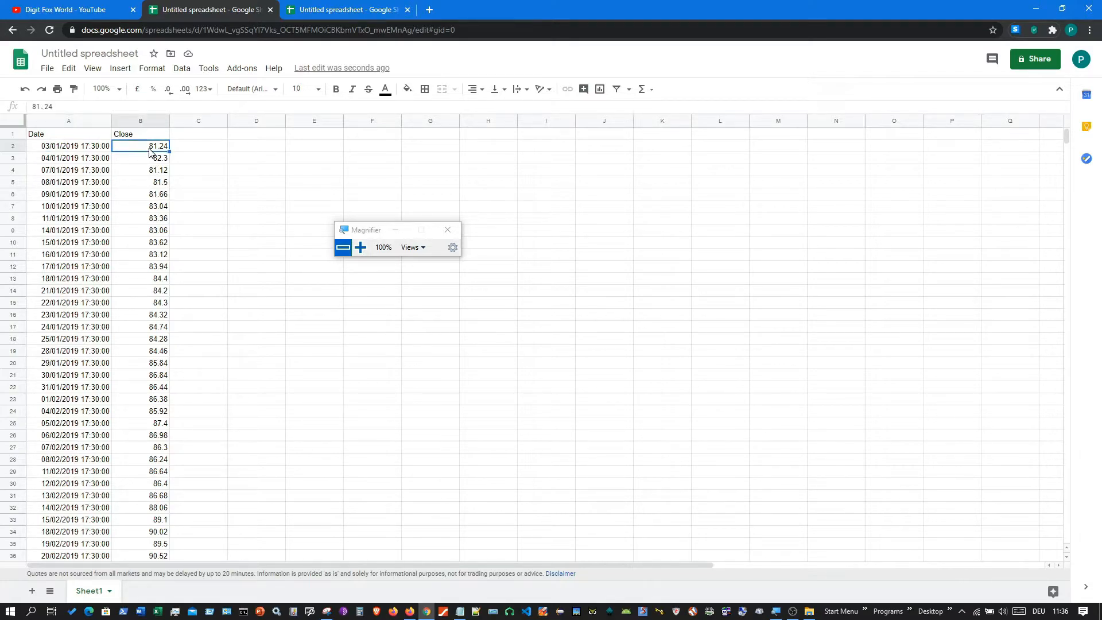
left_click_drag(357, 229, 225, 504)
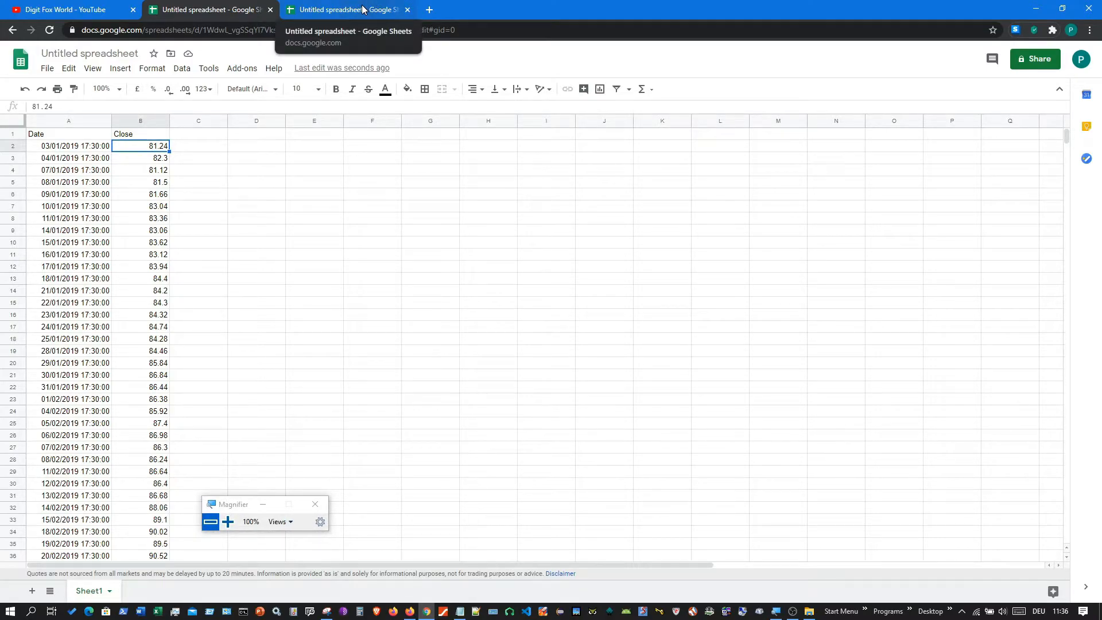
left_click(79, 139)
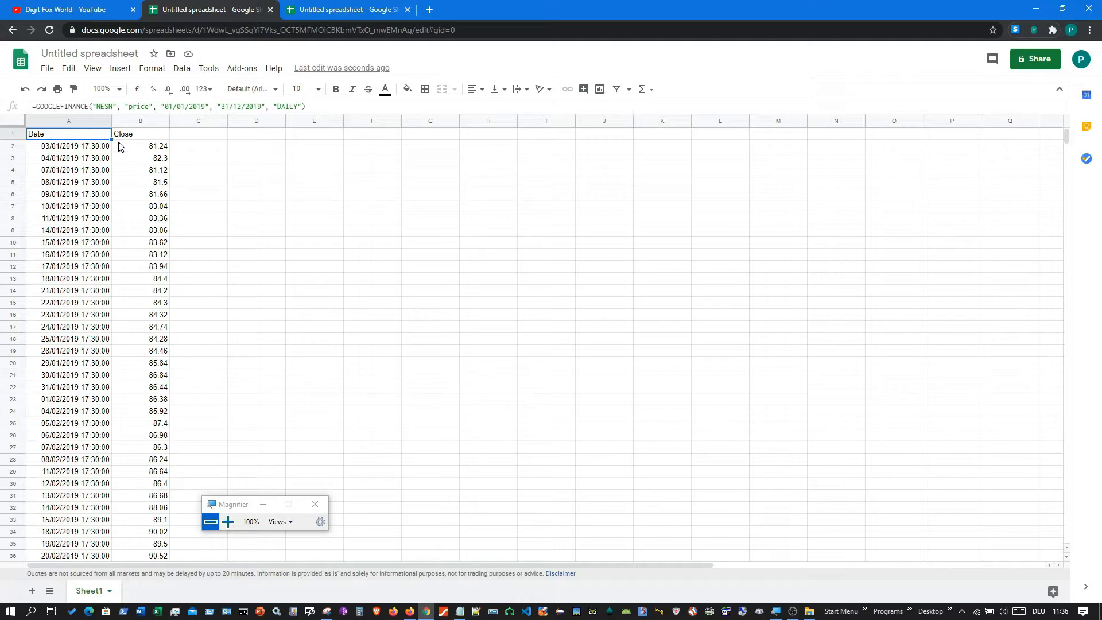
- Enter =GOOGLEFINANCE("ORCL", "price", "01/01/2014", "31/12/2014", "DAILY") in cell A1 of the other open spreadsheet
left_click(365, 11)
left_click(603, 200)
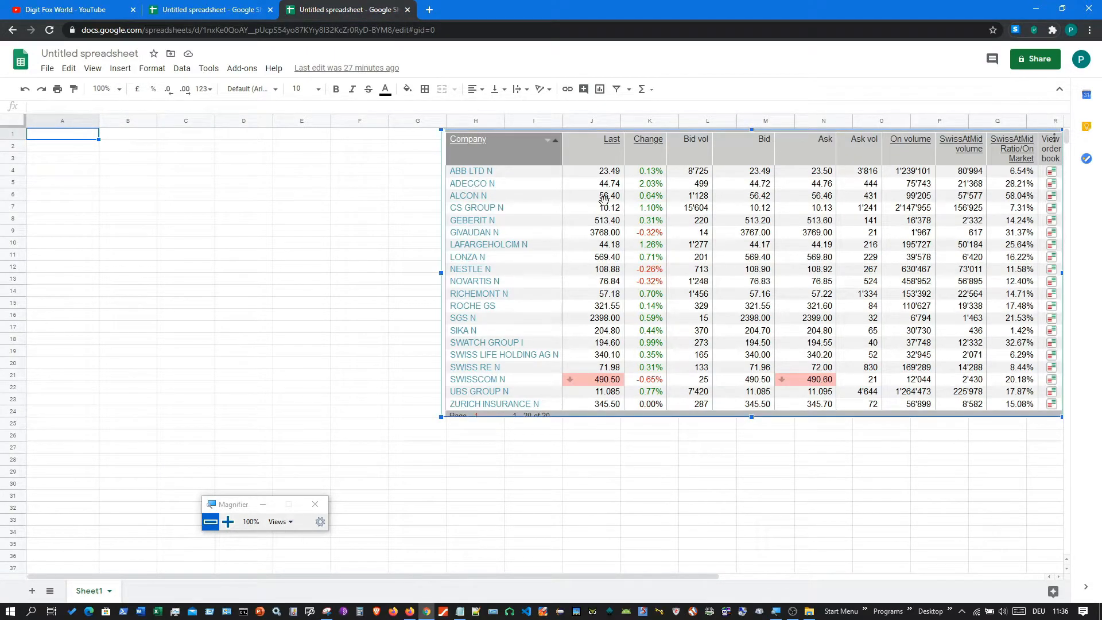
left_click(120, 109)
type("=GOOGLEFINANCE(\"ORCL\", \"price\", \"01/01/2014\", \"31/12/2014\", \"DAILY\")")
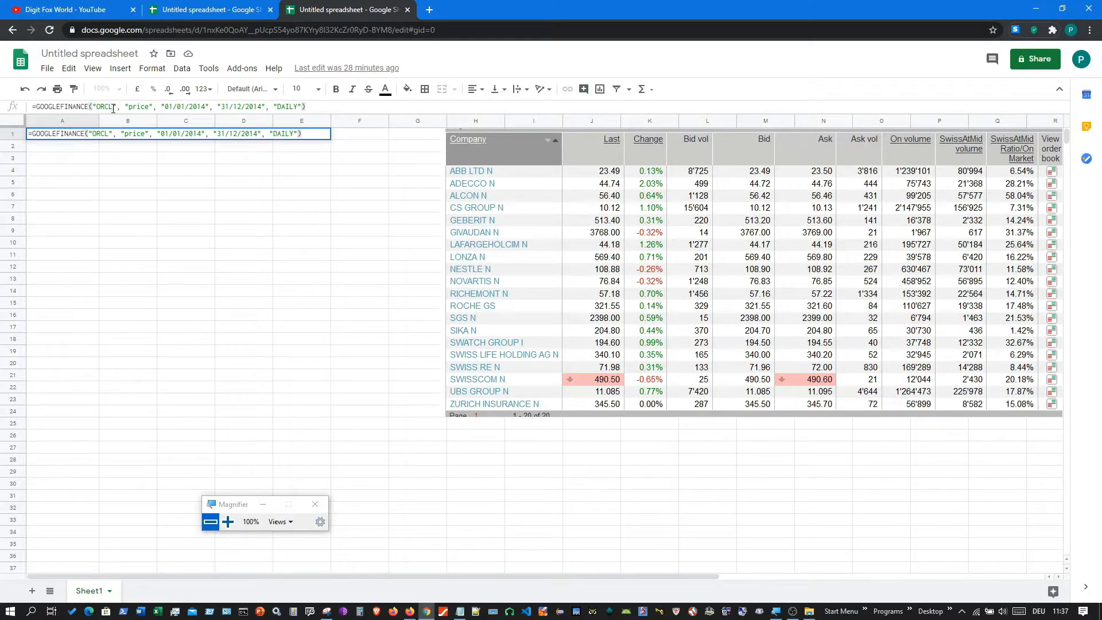
left_click(227, 521)
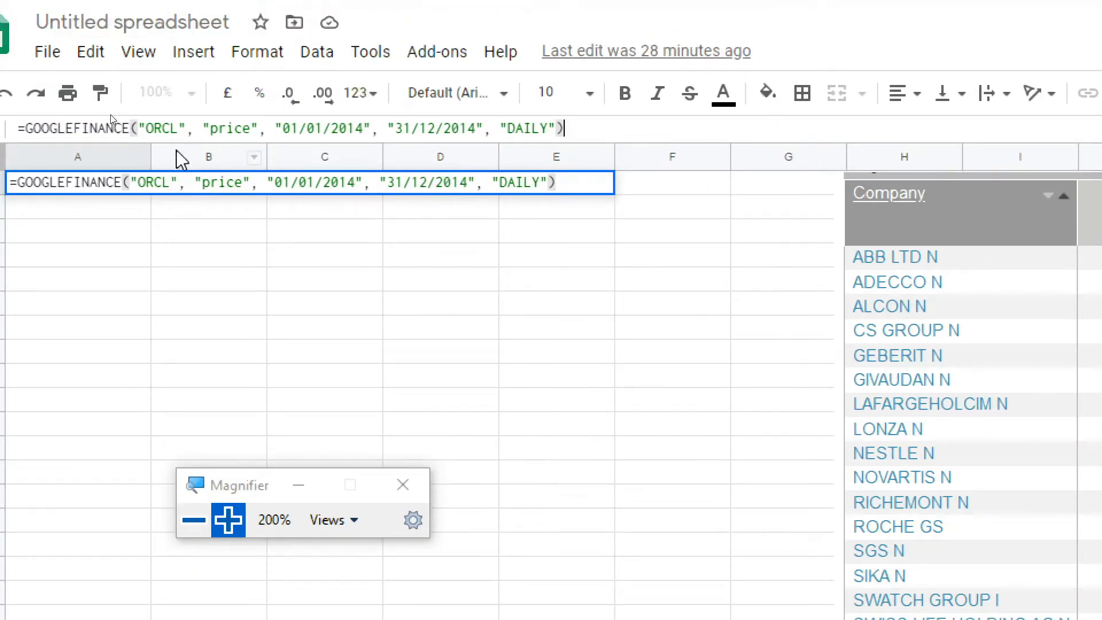
left_click_drag(172, 131, 148, 132)
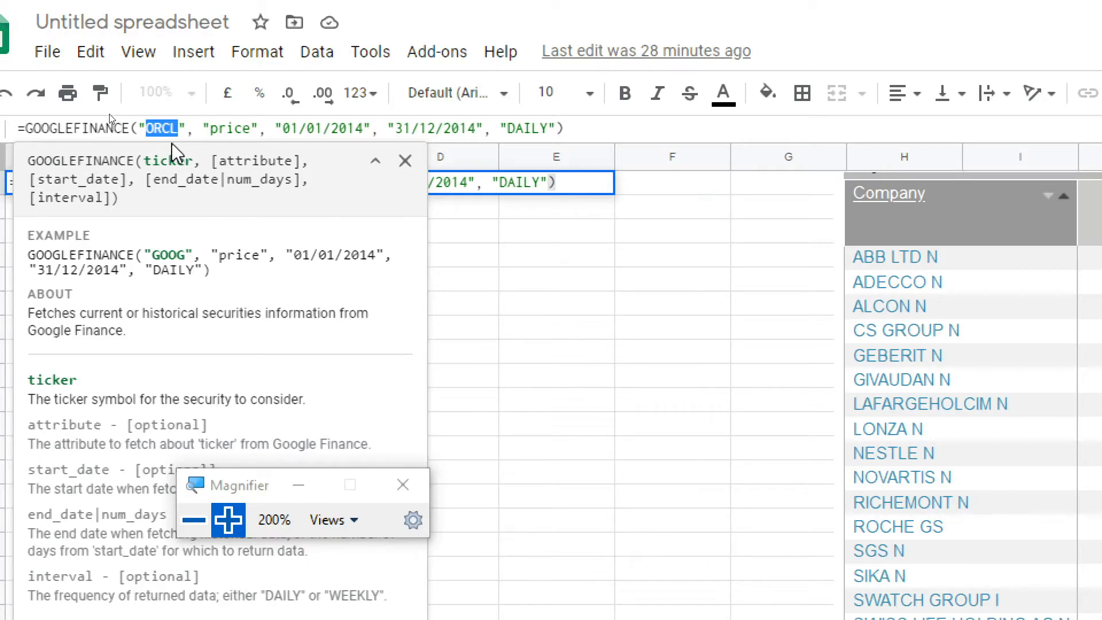
left_click(610, 126)
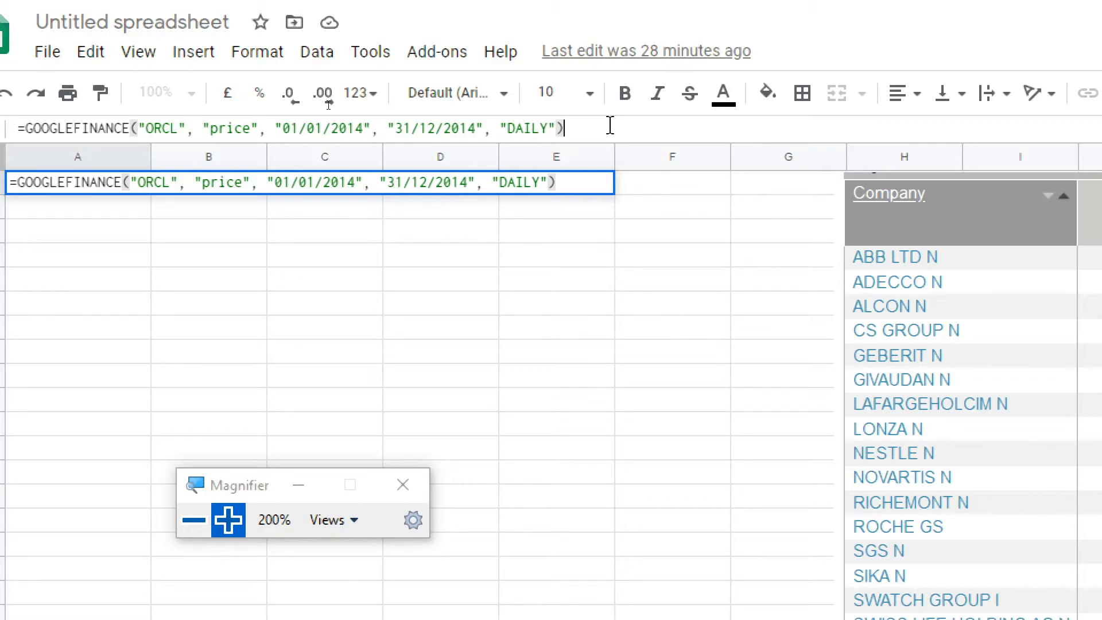
key("Return")
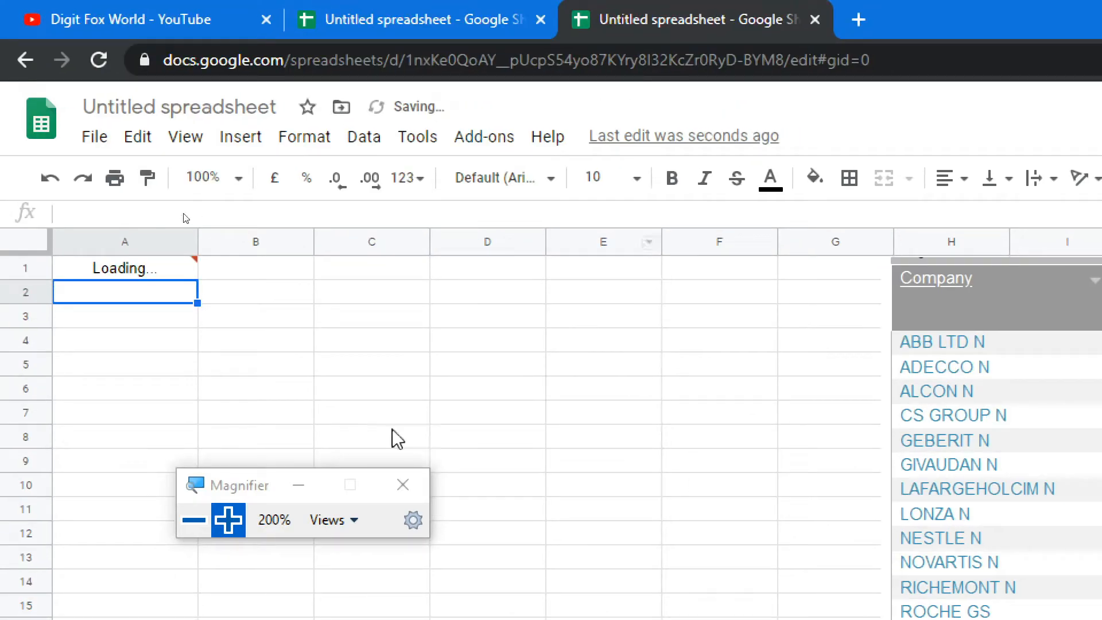
- Examine the ORCL formula in A1, its returned dates and closing prices, and the function help on its arguments and comma separators
left_click_drag(246, 490, 693, 396)
left_click(112, 275)
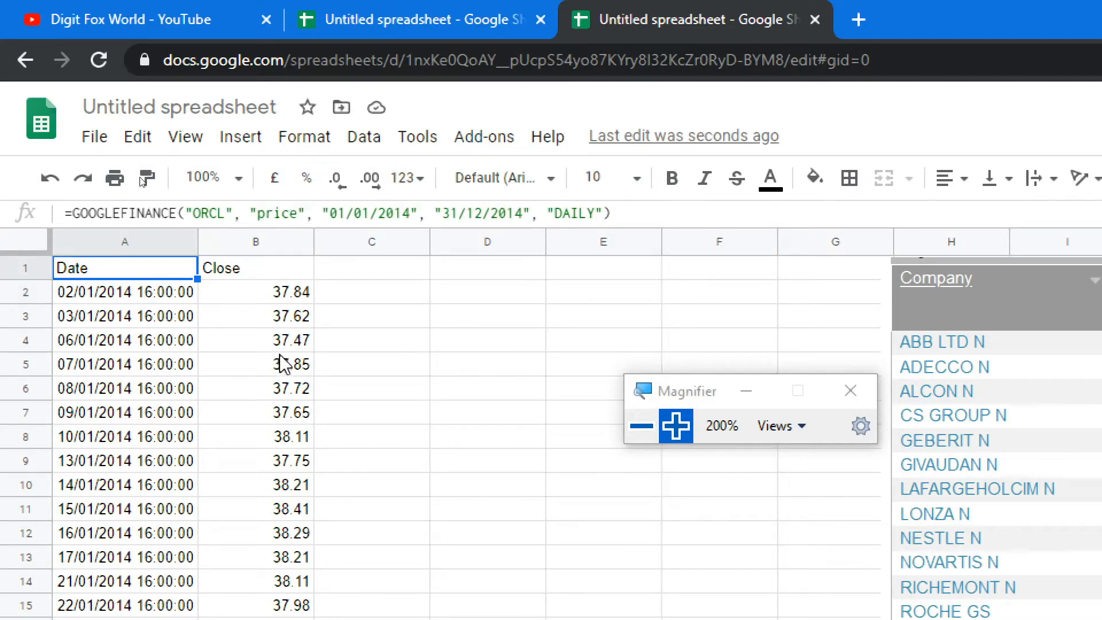
left_click(634, 425)
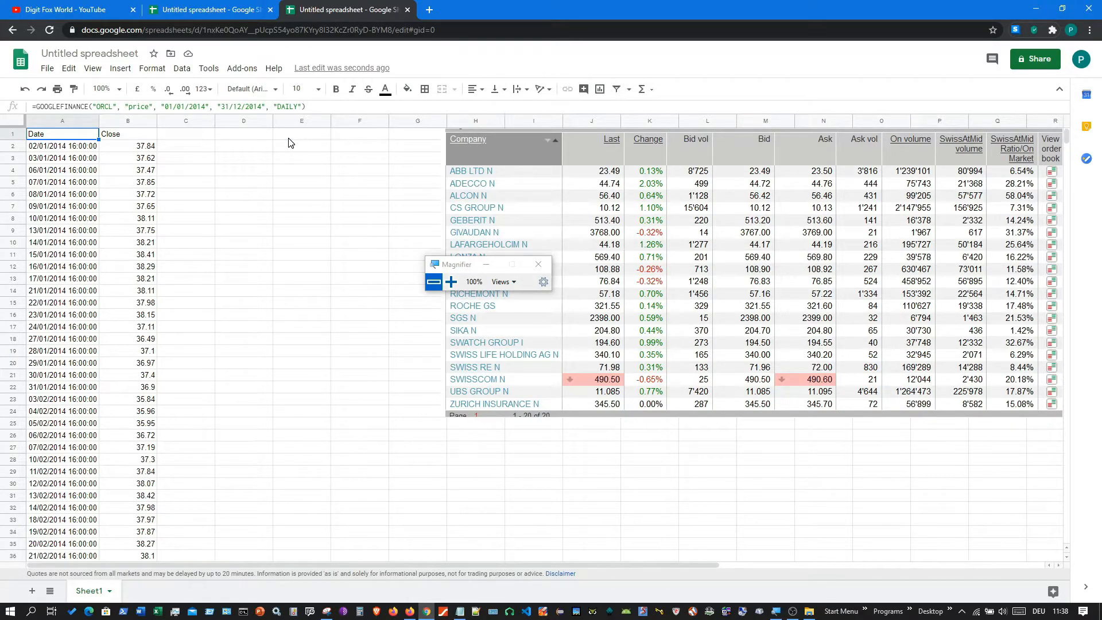
left_click(71, 108)
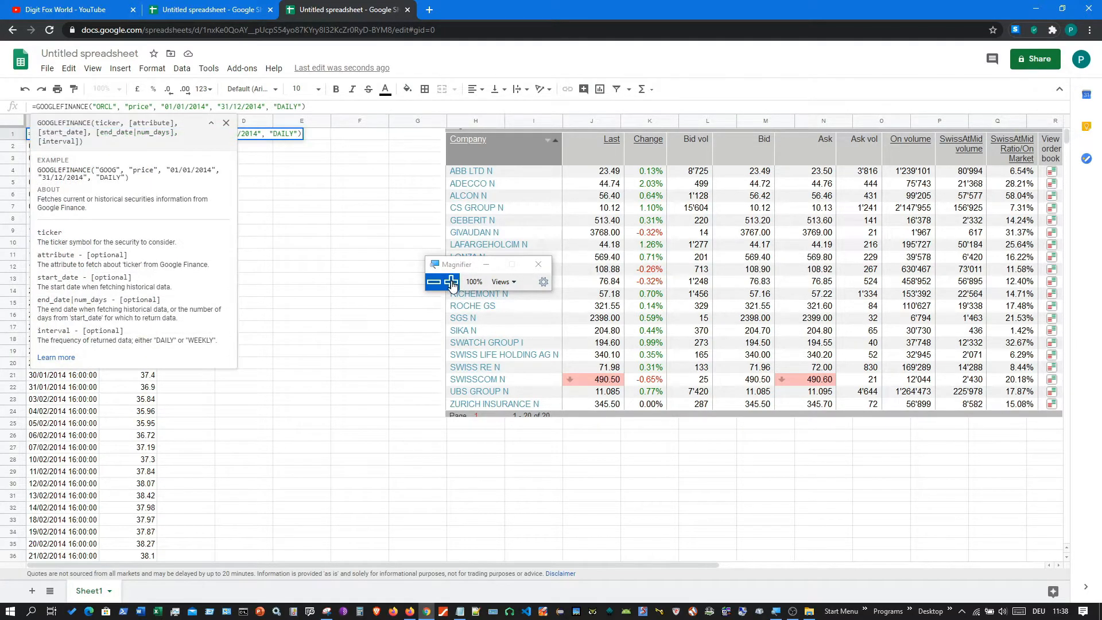
left_click(451, 281)
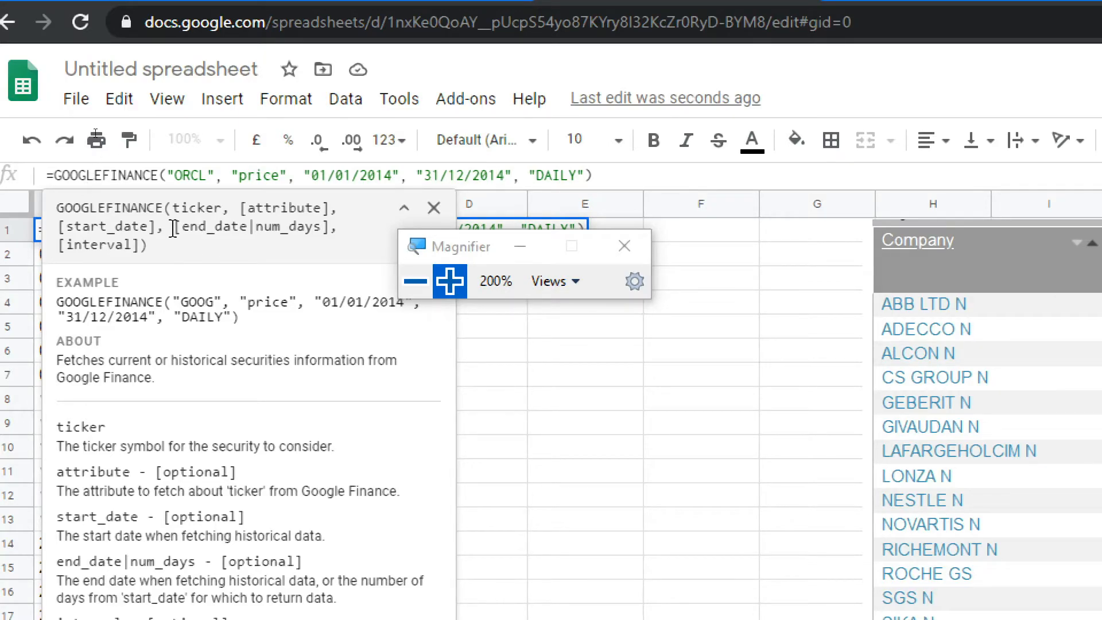
left_click(227, 178)
left_click(221, 179)
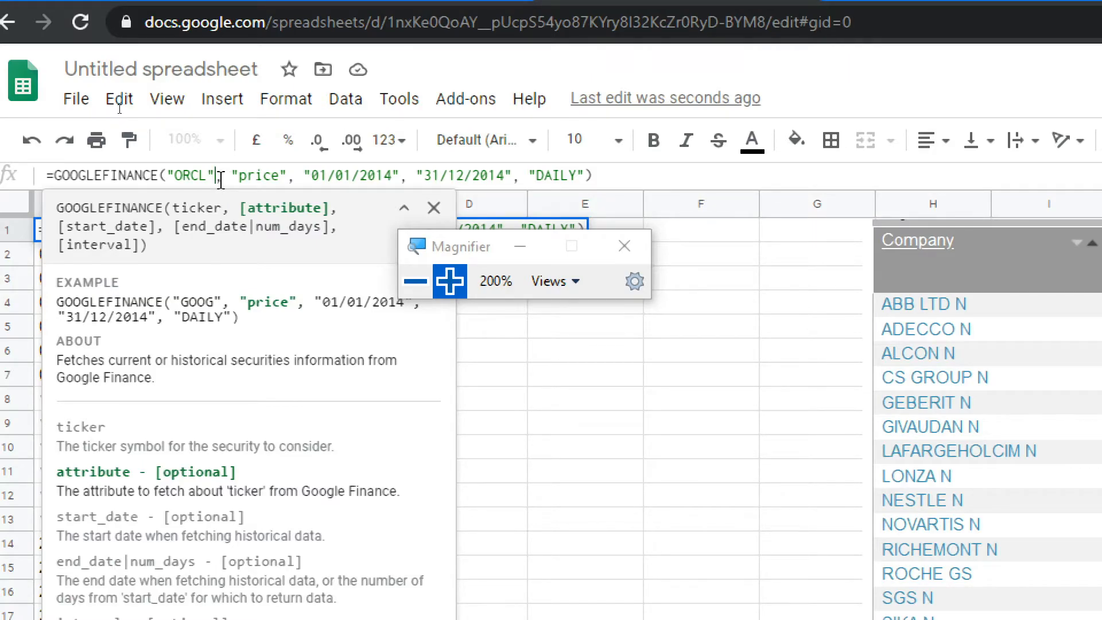
left_click_drag(216, 180, 222, 180)
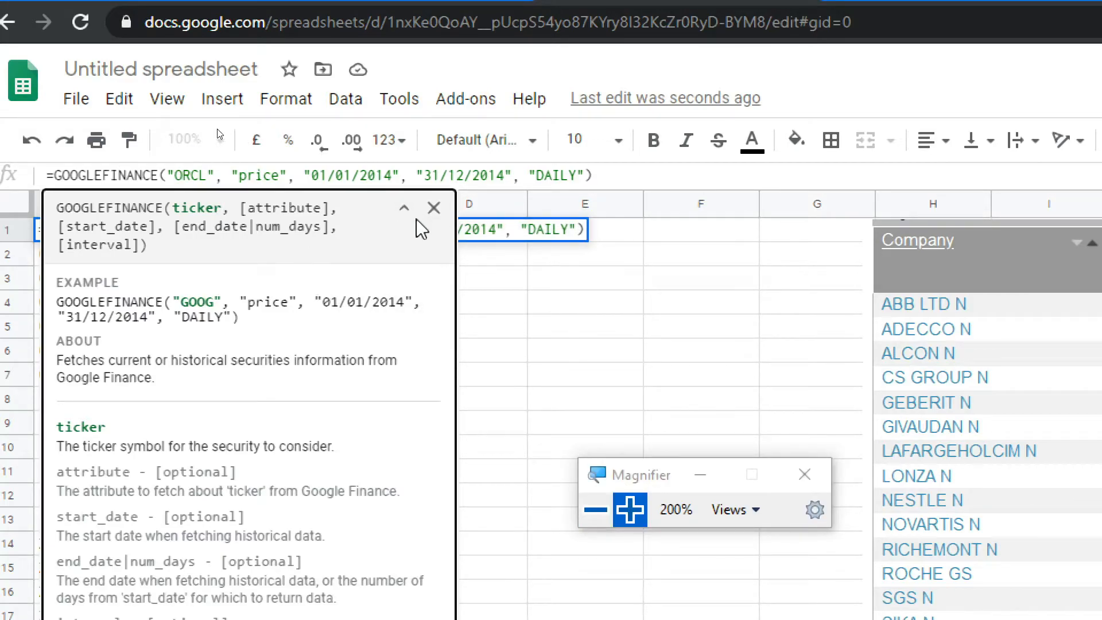
left_click(441, 213)
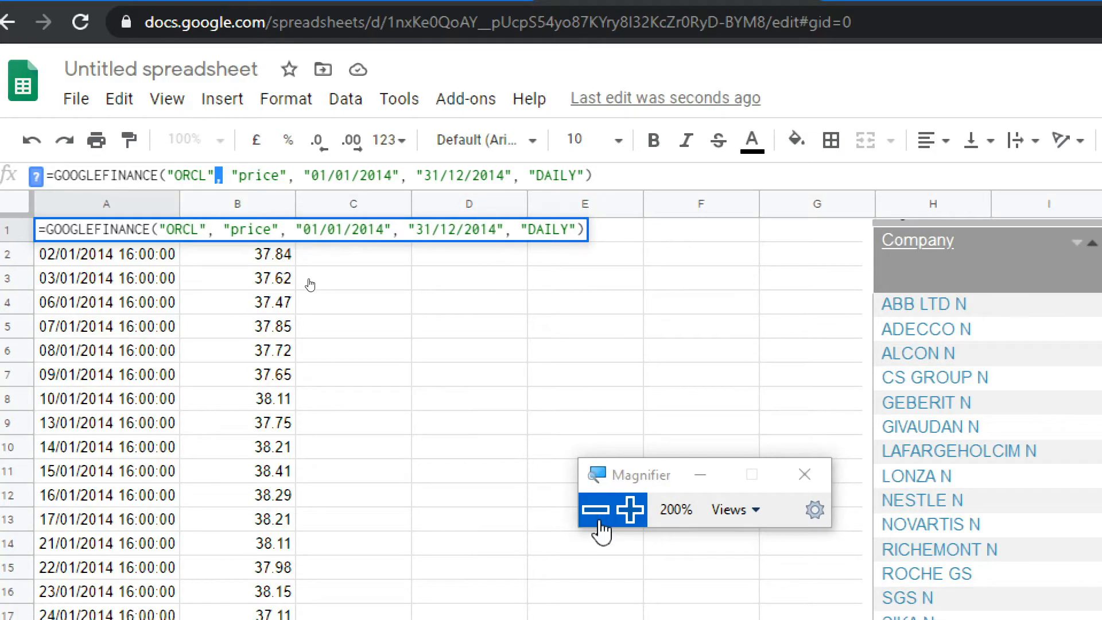
left_click(595, 510)
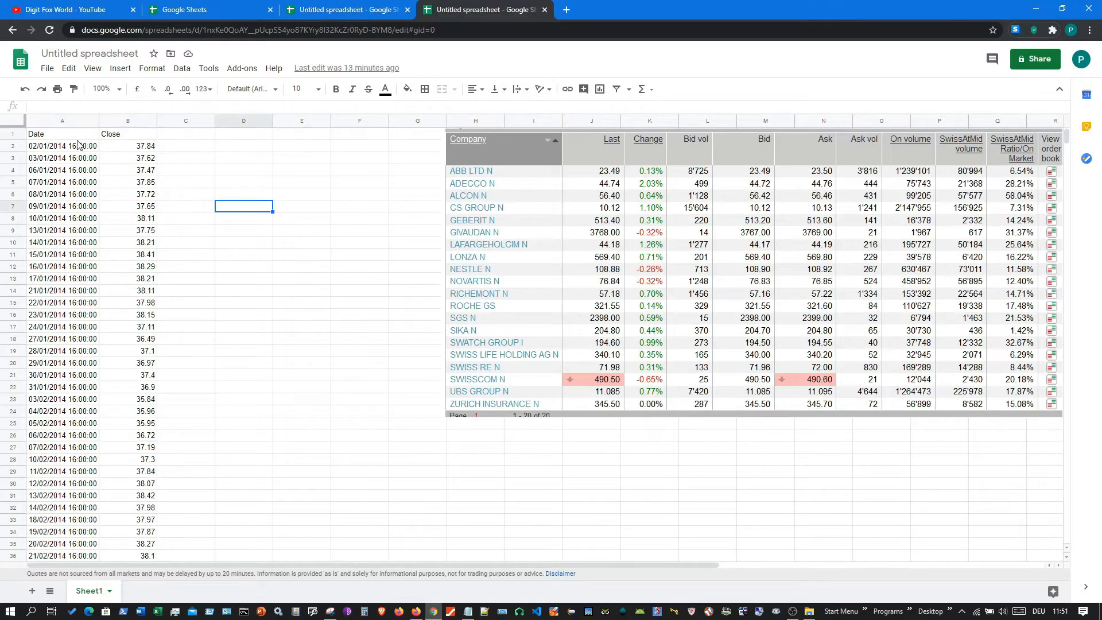
left_click(67, 130)
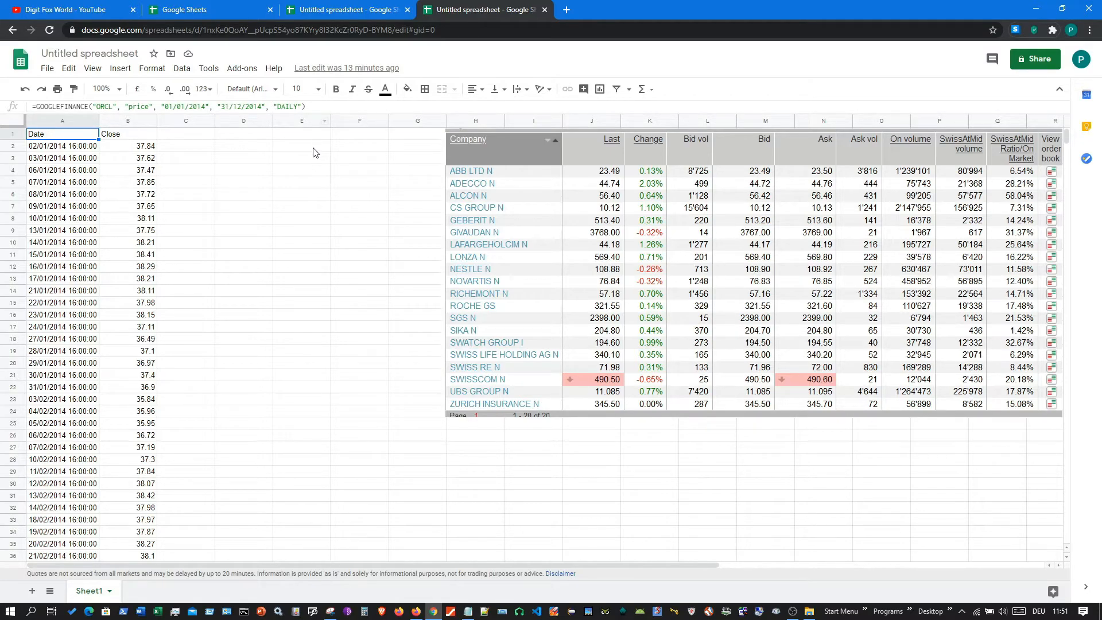
- Browse the Google Sheets template gallery, looking through the Personal and Work templates at an enlarged page zoom
left_click(227, 7)
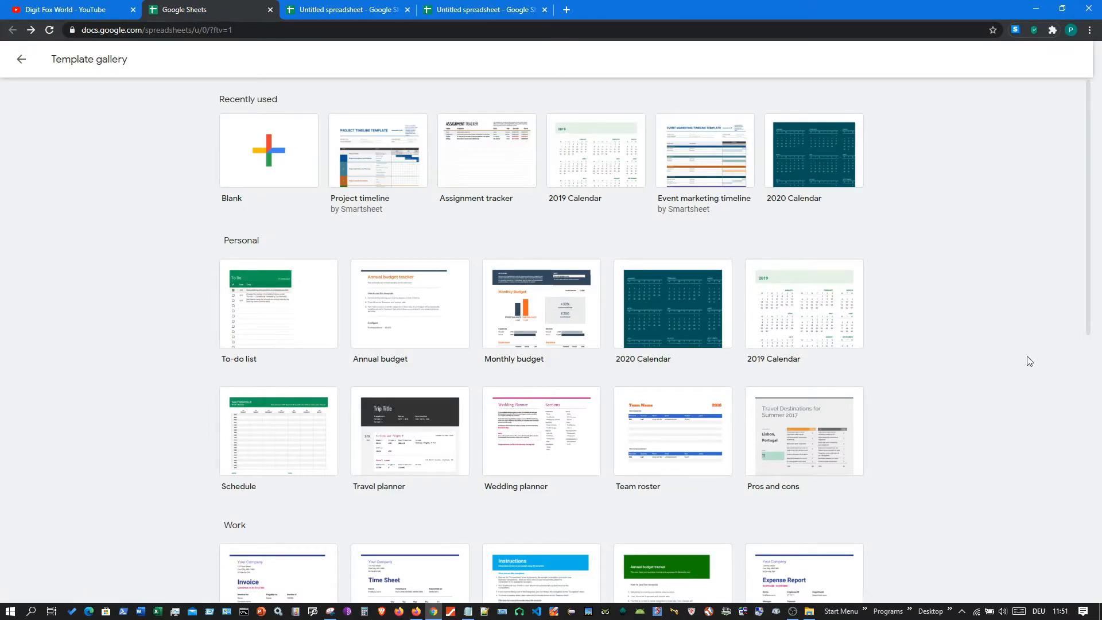
scroll(1042, 367, "up", 4, "ctrl")
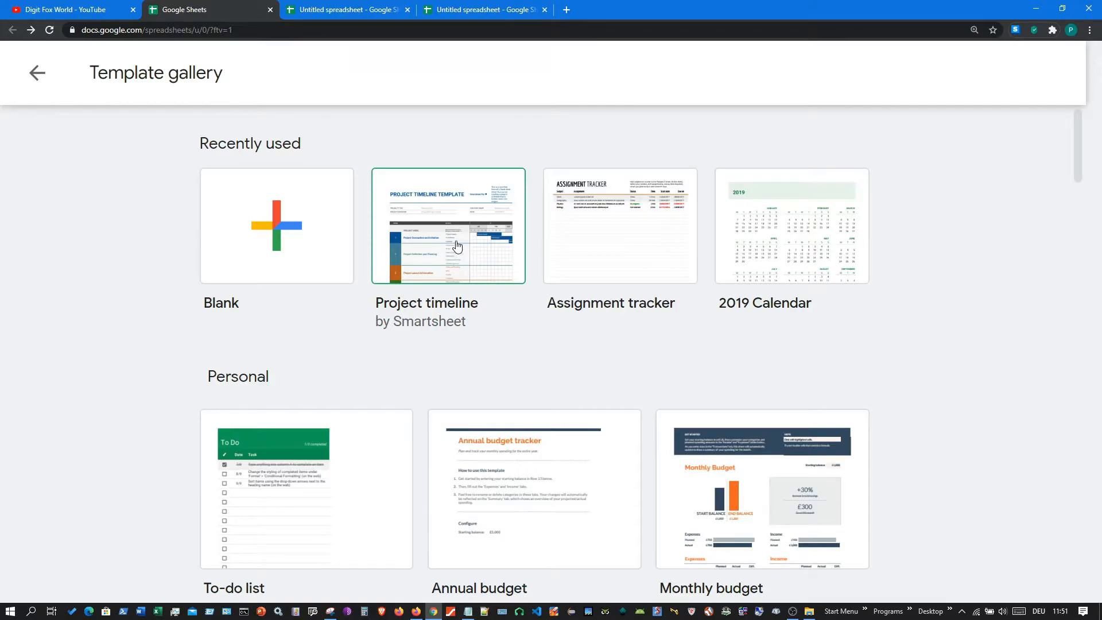
scroll(626, 406, "down", 5)
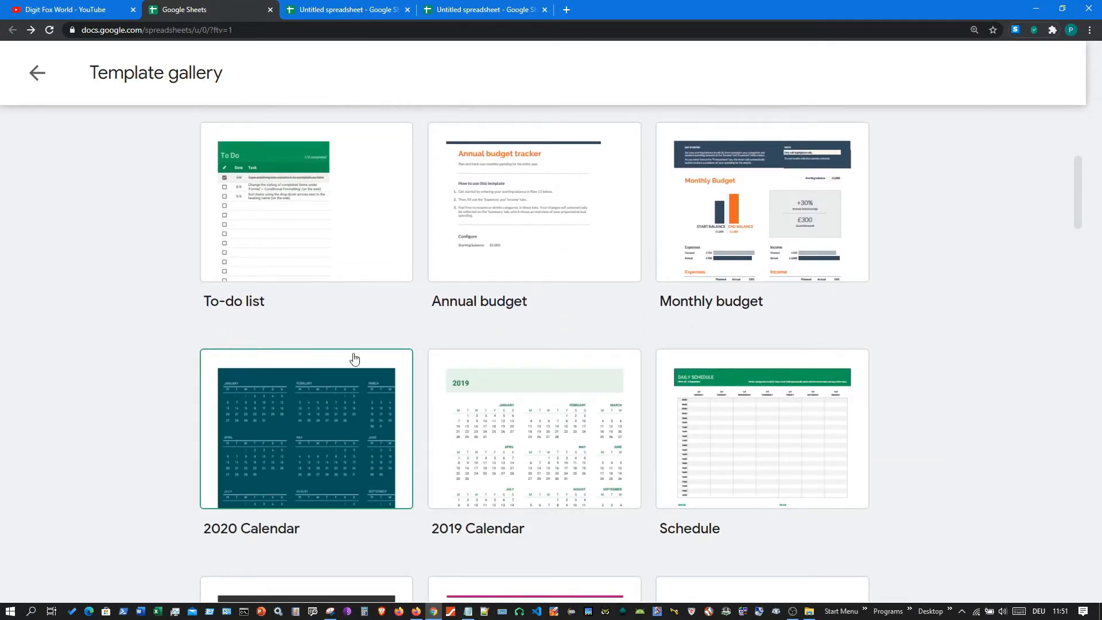
scroll(501, 348, "down", 2)
scroll(514, 360, "down", 9)
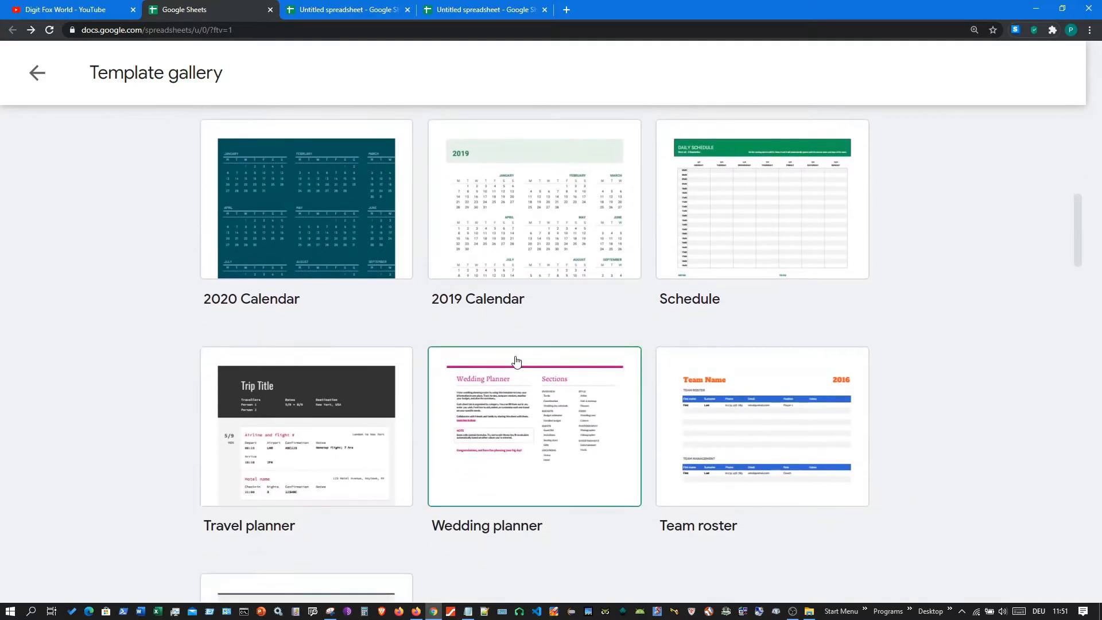
scroll(517, 363, "down", 4)
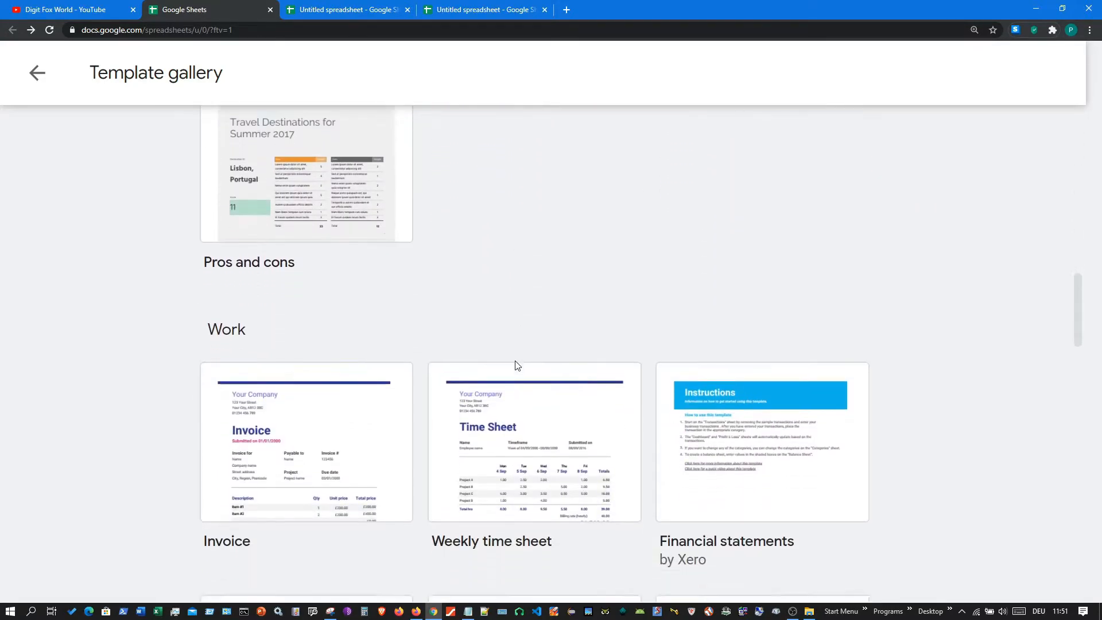
scroll(417, 362, "down", 1)
scroll(376, 342, "down", 4)
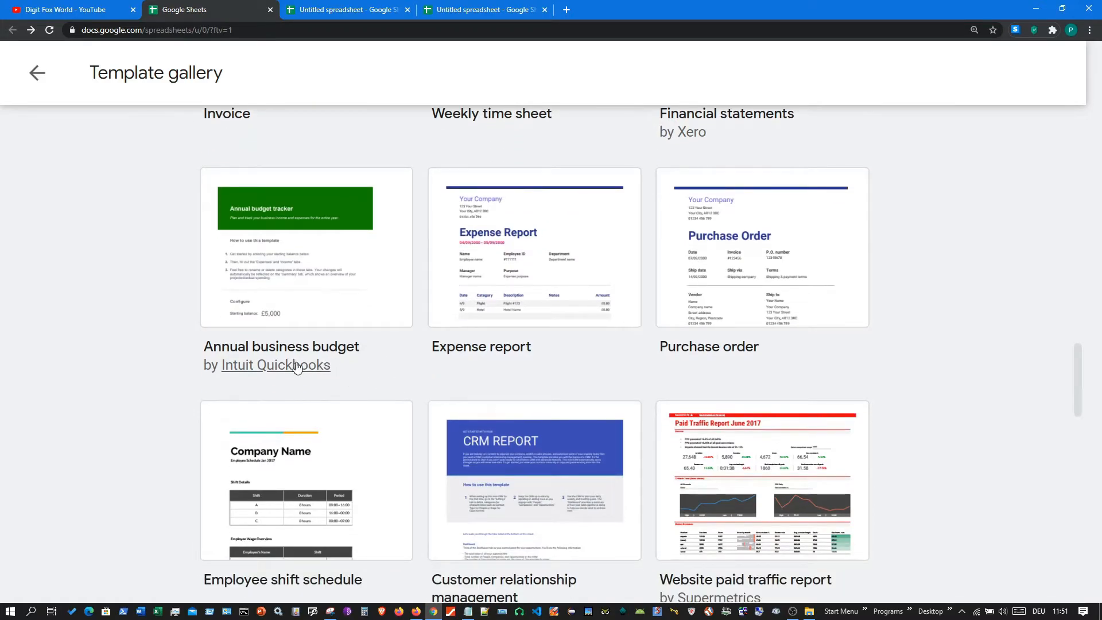
scroll(321, 310, "down", 2)
scroll(336, 344, "down", 3)
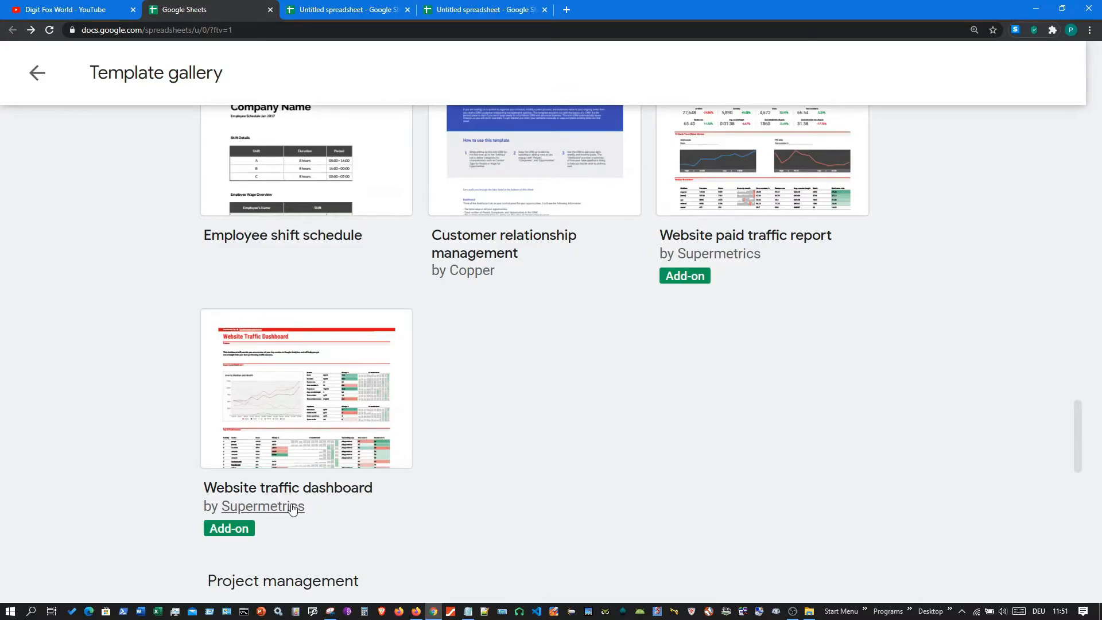
scroll(762, 443, "up", 5)
scroll(763, 443, "up", 20)
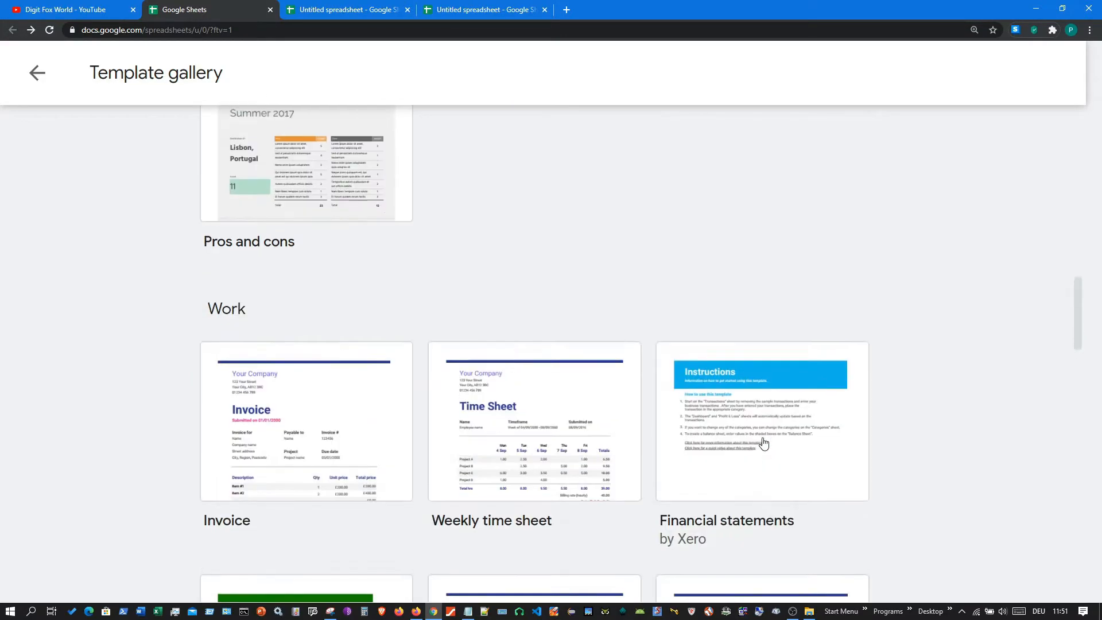
- Create a spreadsheet from the recently used Project timeline template and look through its phases and header fields
scroll(762, 443, "up", 5)
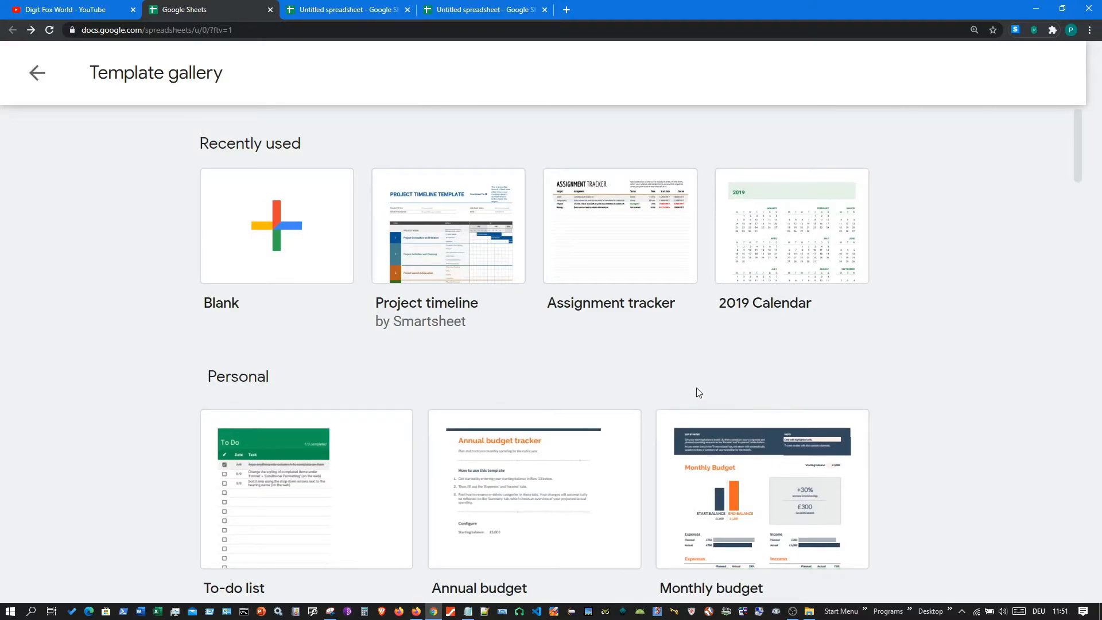
left_click(454, 243)
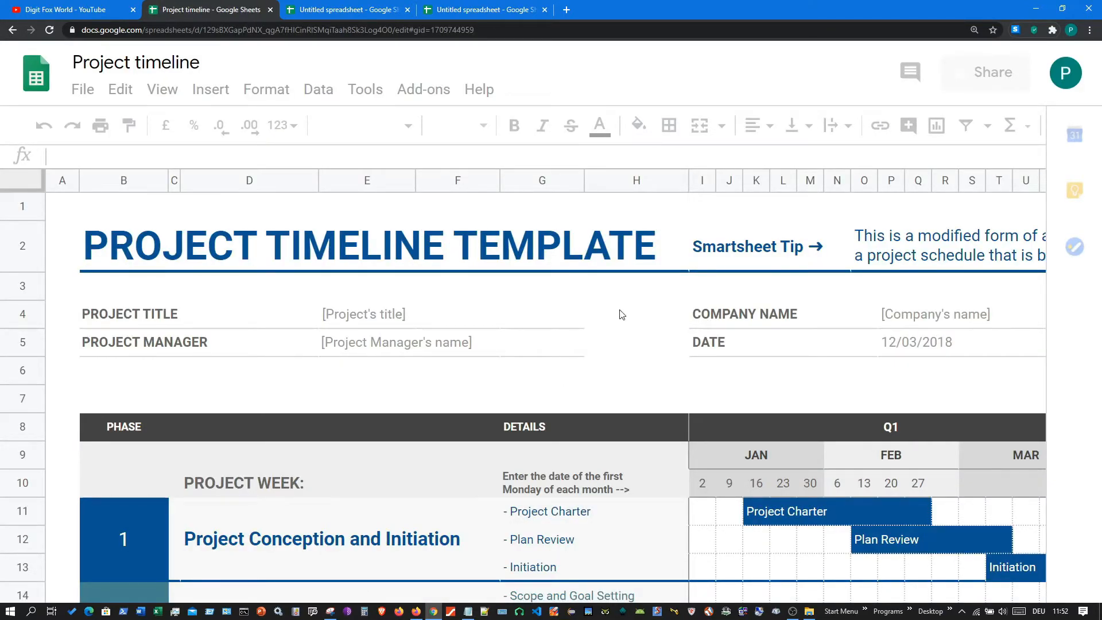
scroll(622, 315, "down", 5)
scroll(622, 314, "down", 5)
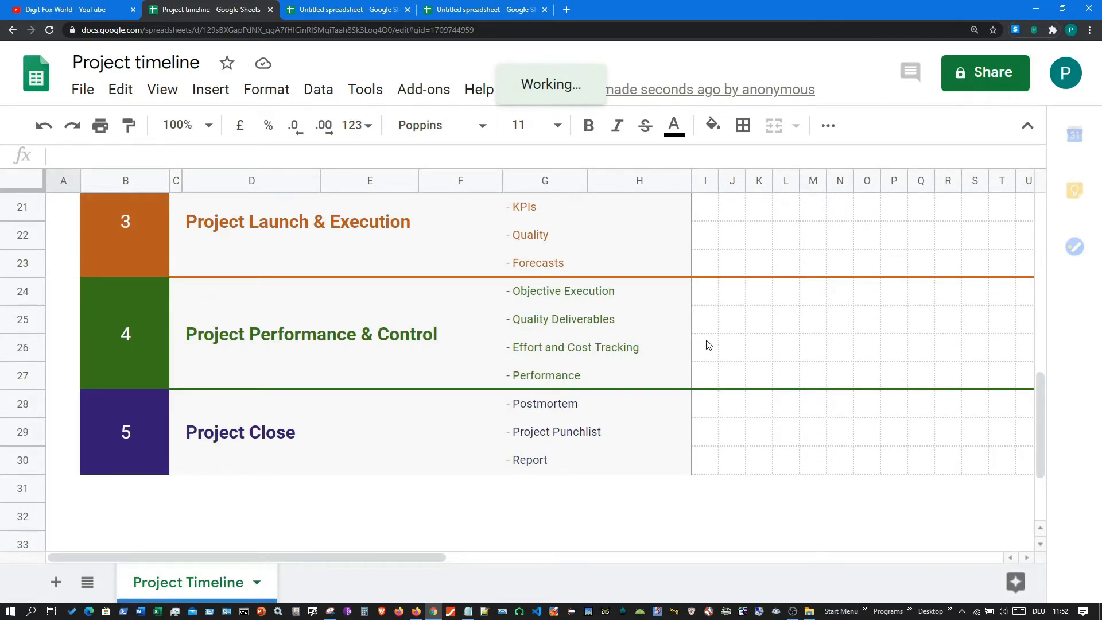
scroll(706, 345, "down", 3)
scroll(706, 345, "up", 12)
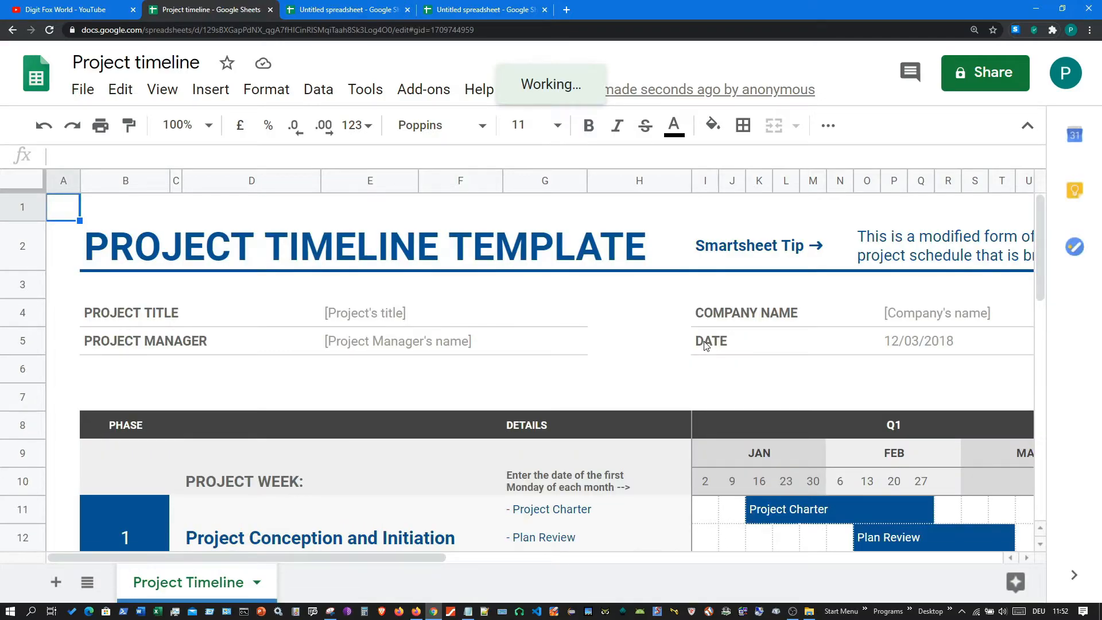
scroll(705, 344, "down", 1)
scroll(705, 345, "up", 1)
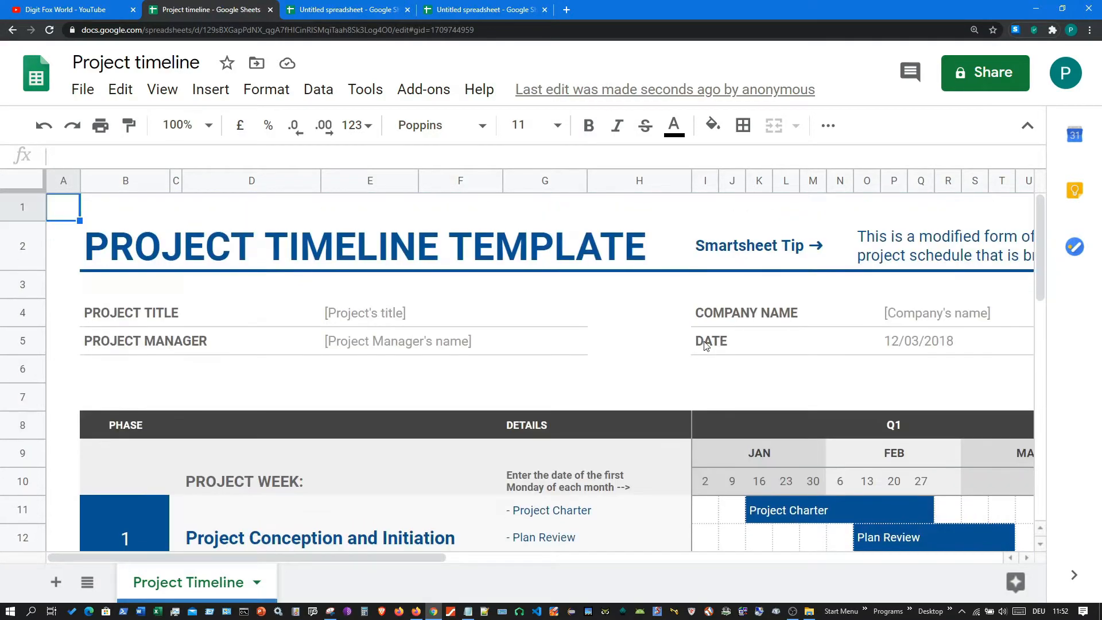
- Examine the project timeline's whole Gantt chart, with its five phases and quarters, at a reduced page zoom
key("ctrl+minus")
key("ctrl+minus")
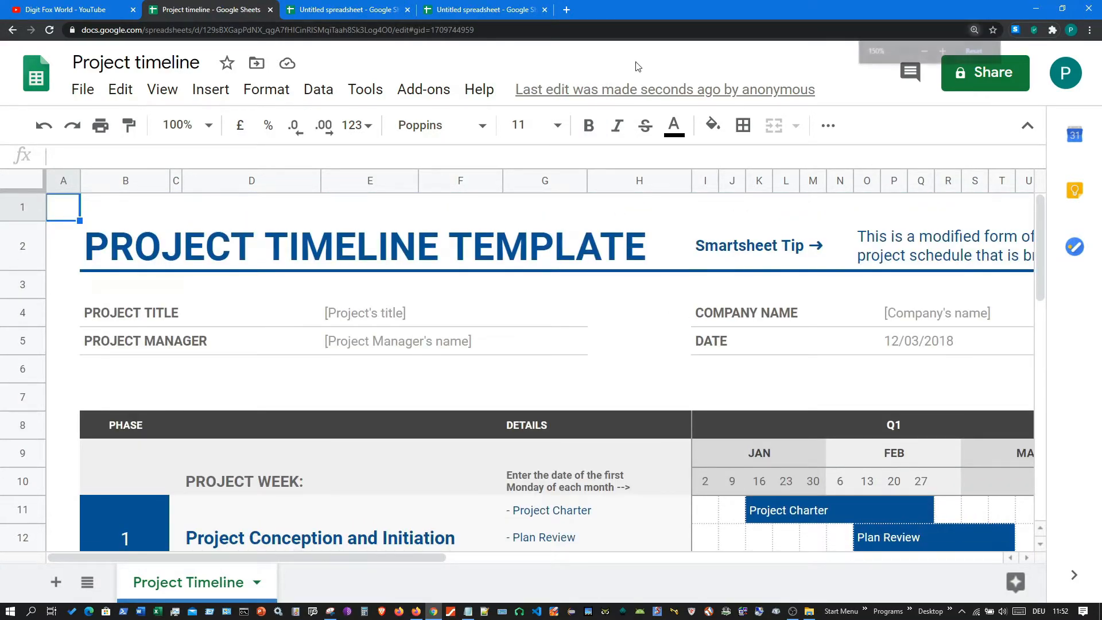
key("ctrl+minus")
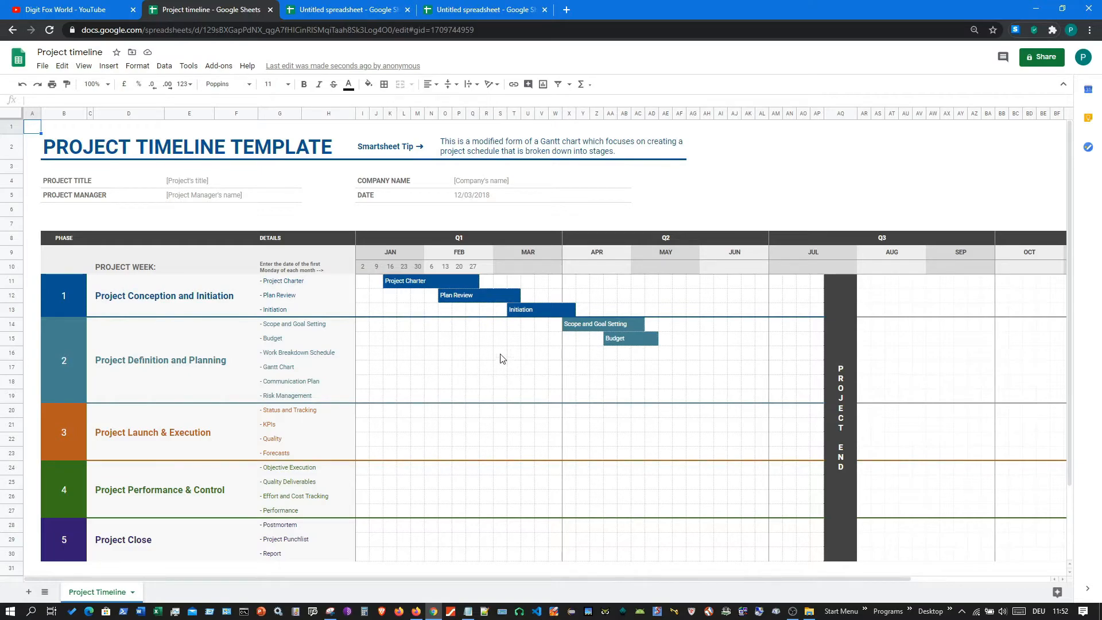
scroll(415, 370, "down", 3)
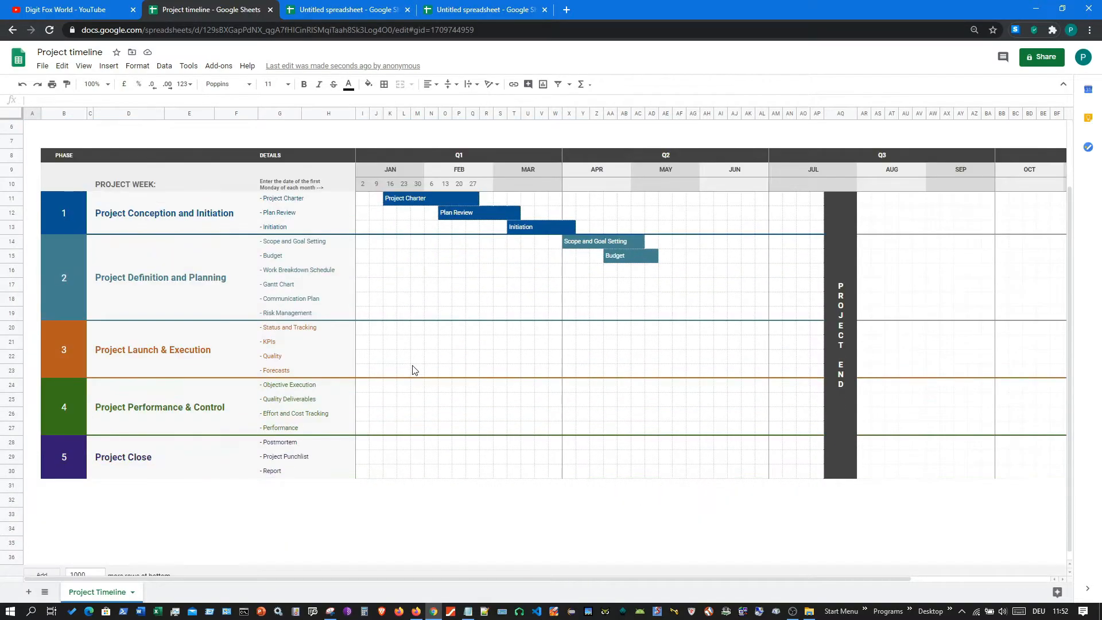
scroll(414, 369, "up", 3)
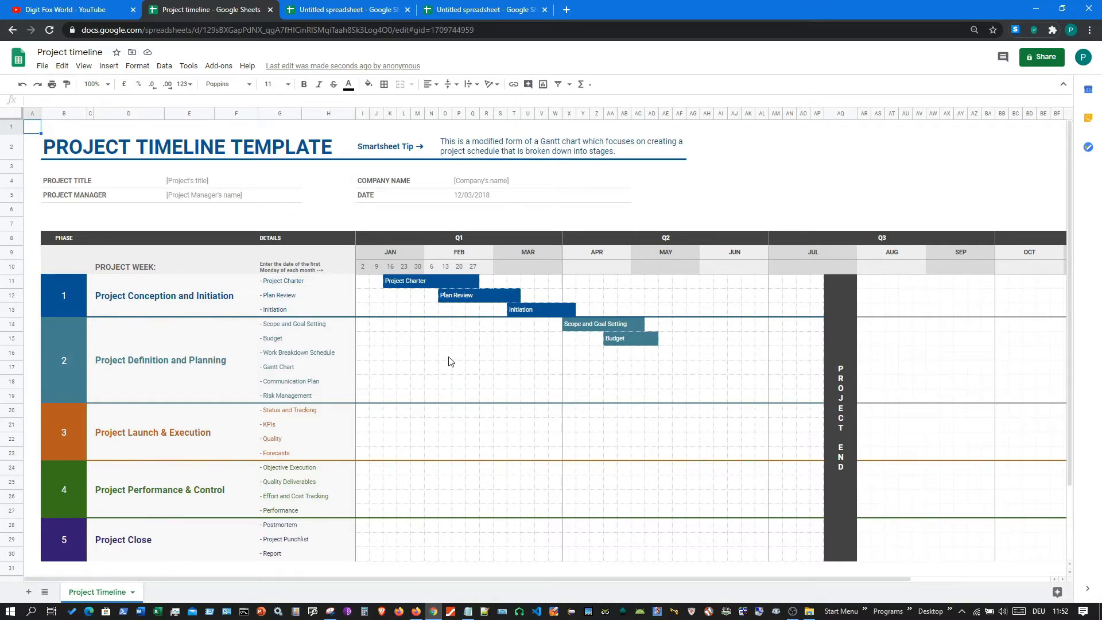
- Go back to the template gallery, create a spreadsheet from the 2020 Calendar template and return to the gallery
left_click(13, 29)
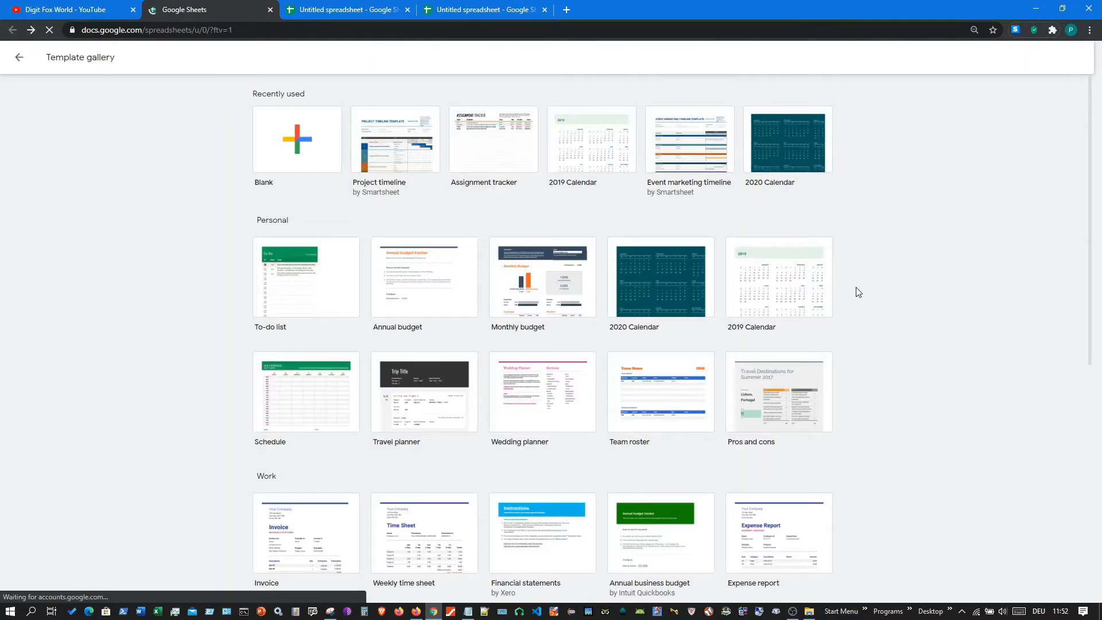
left_click(784, 139)
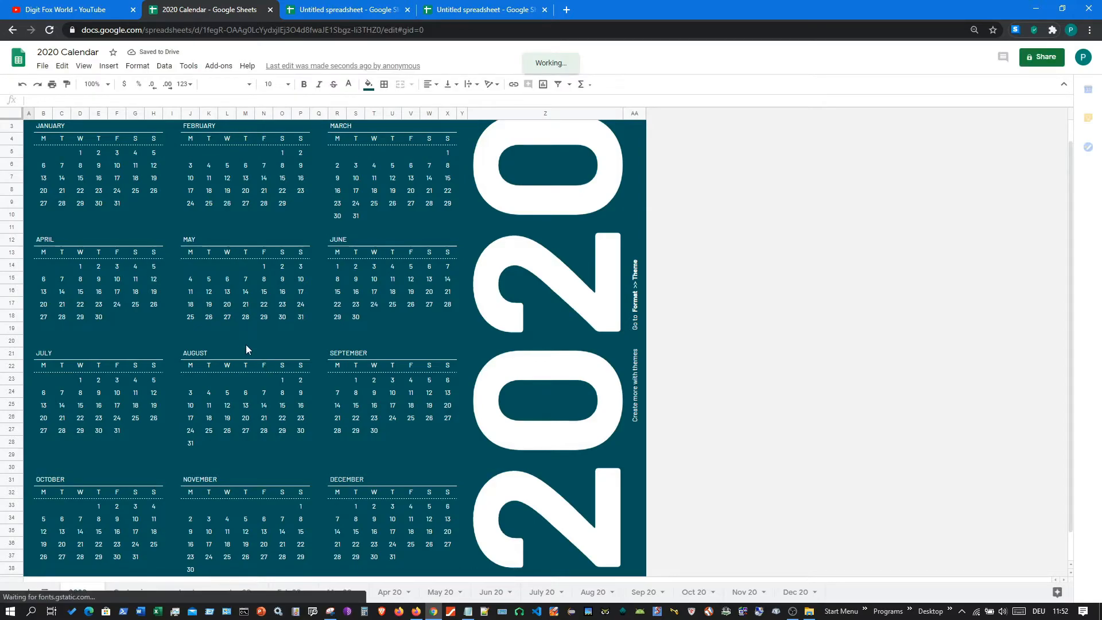
key("alt+Left")
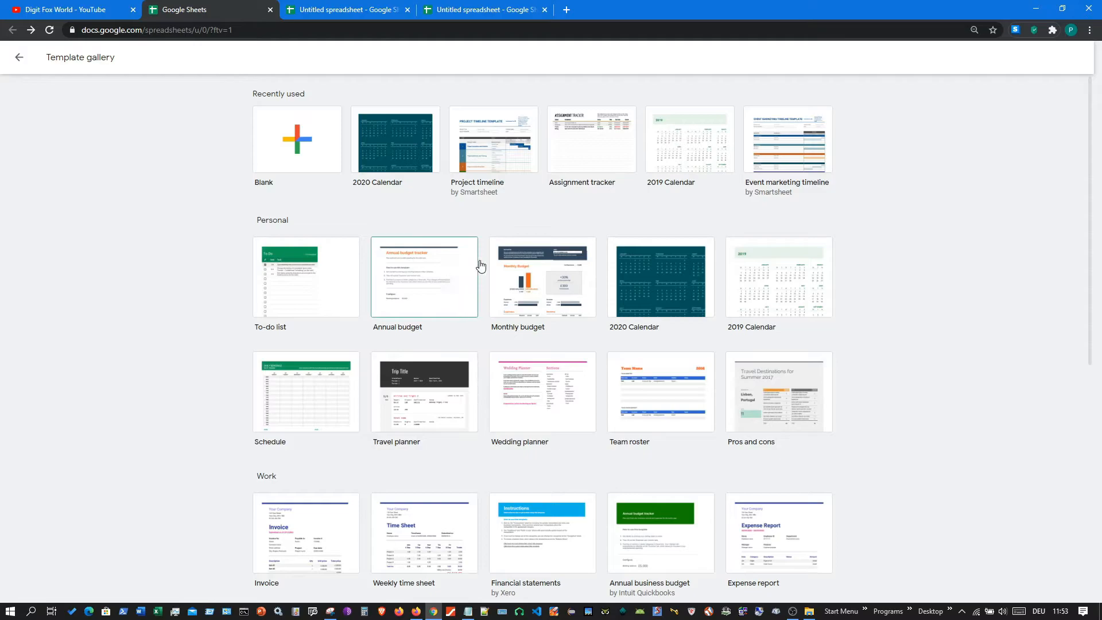
- Create a spreadsheet from the Monthly budget template, review its expenses and income tables, and return to the gallery
left_click(521, 286)
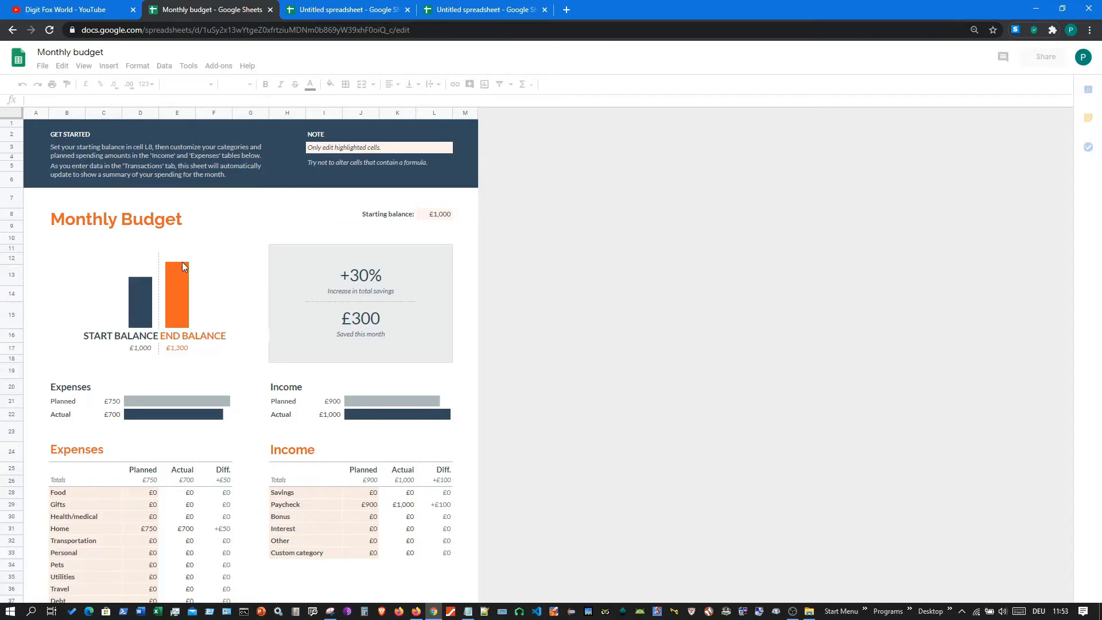
scroll(195, 287, "down", 1)
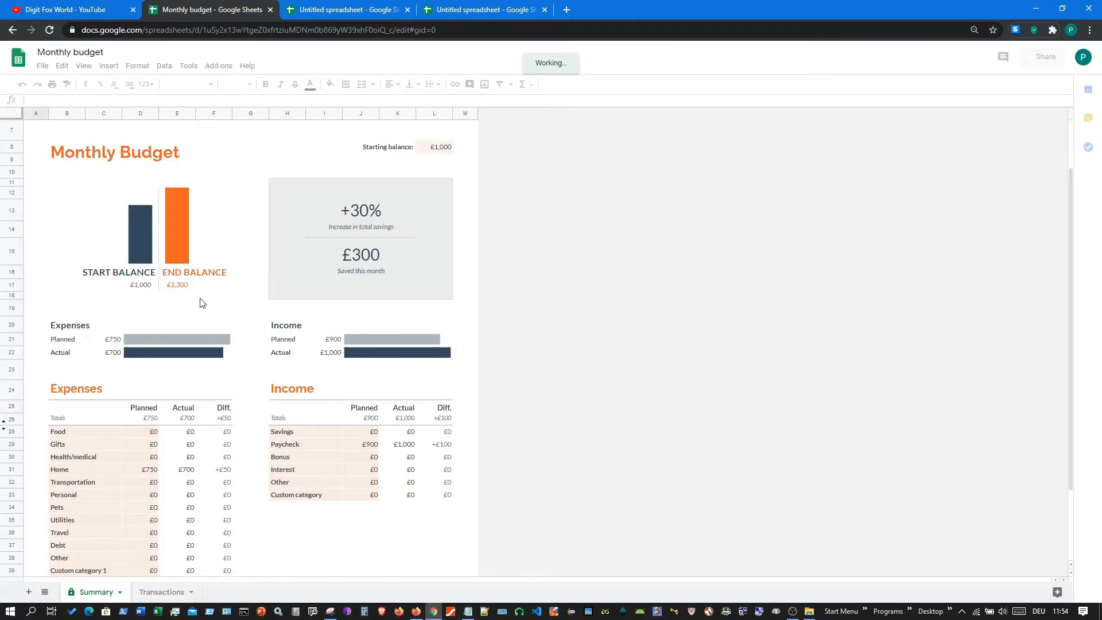
scroll(202, 303, "down", 1)
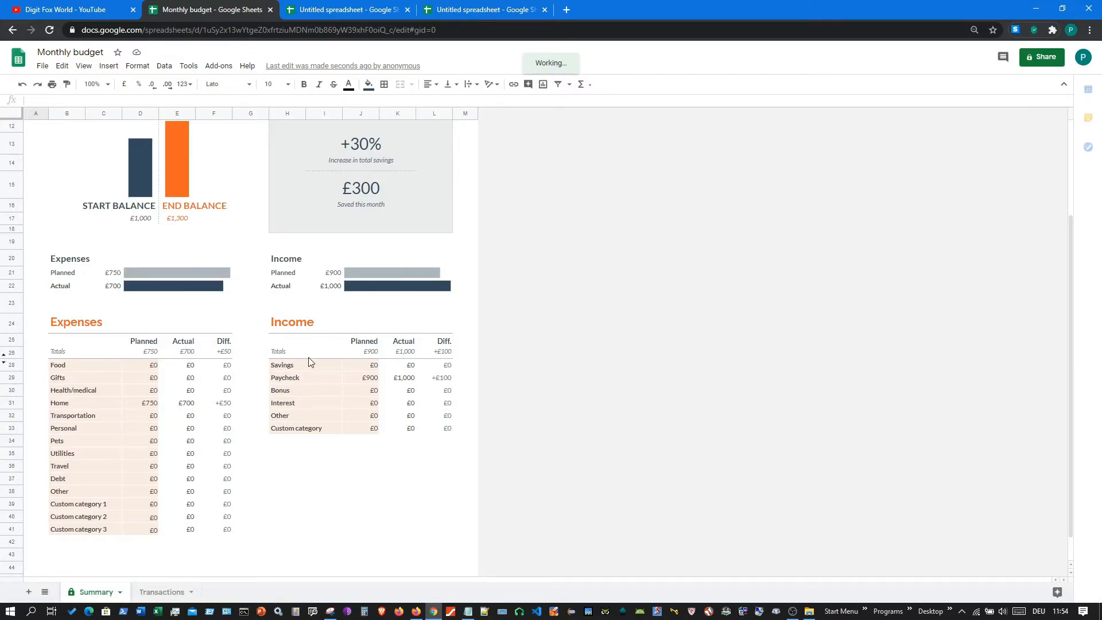
left_click(295, 377)
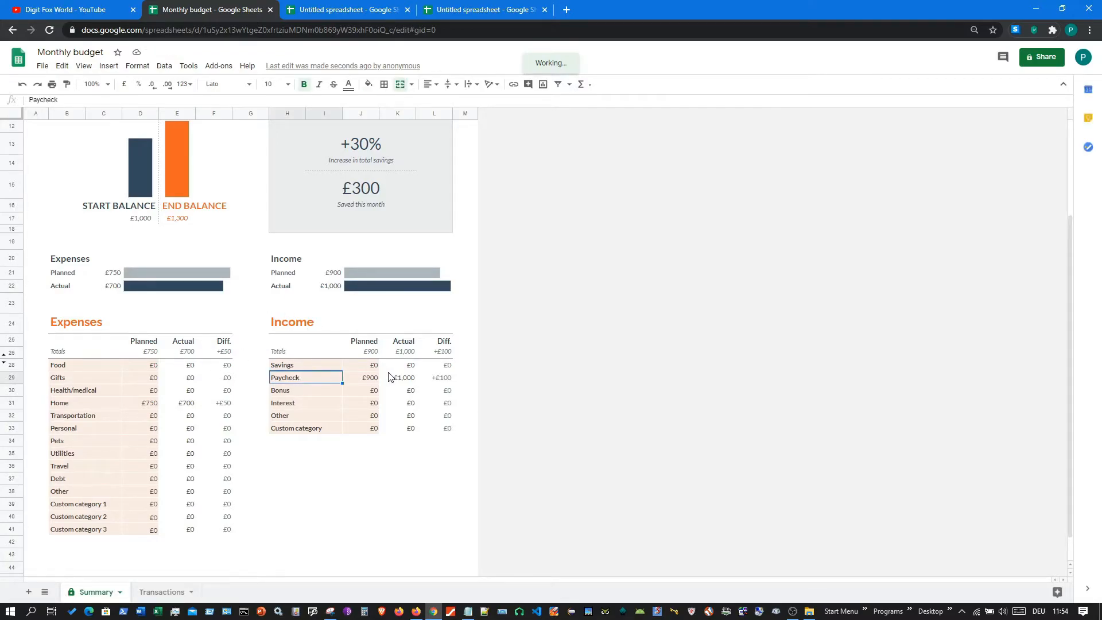
scroll(388, 377, "up", 3)
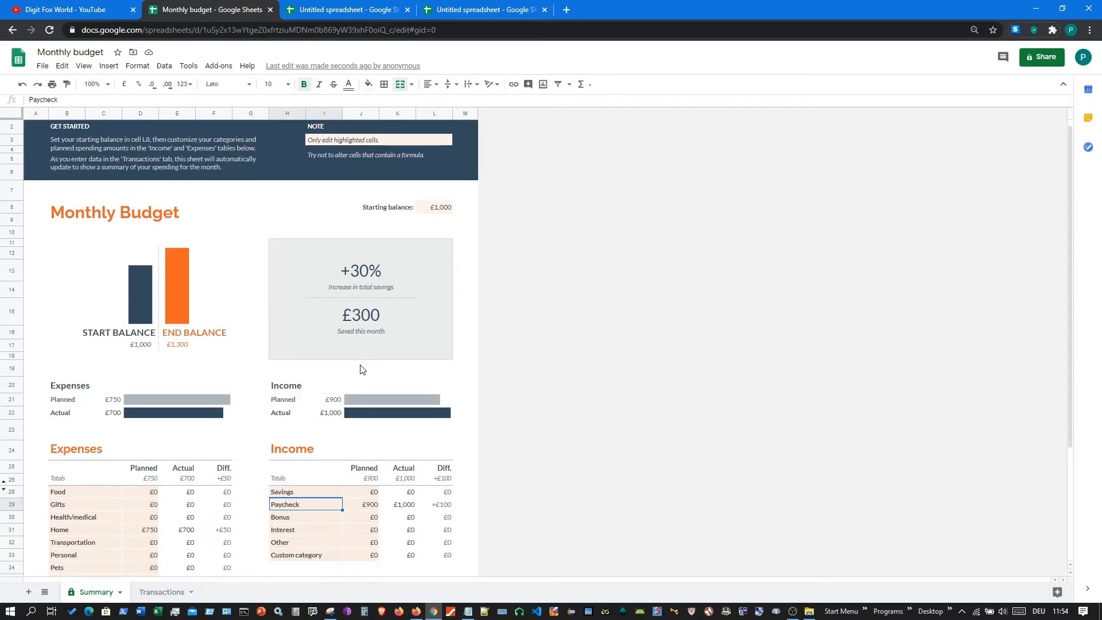
left_click(12, 30)
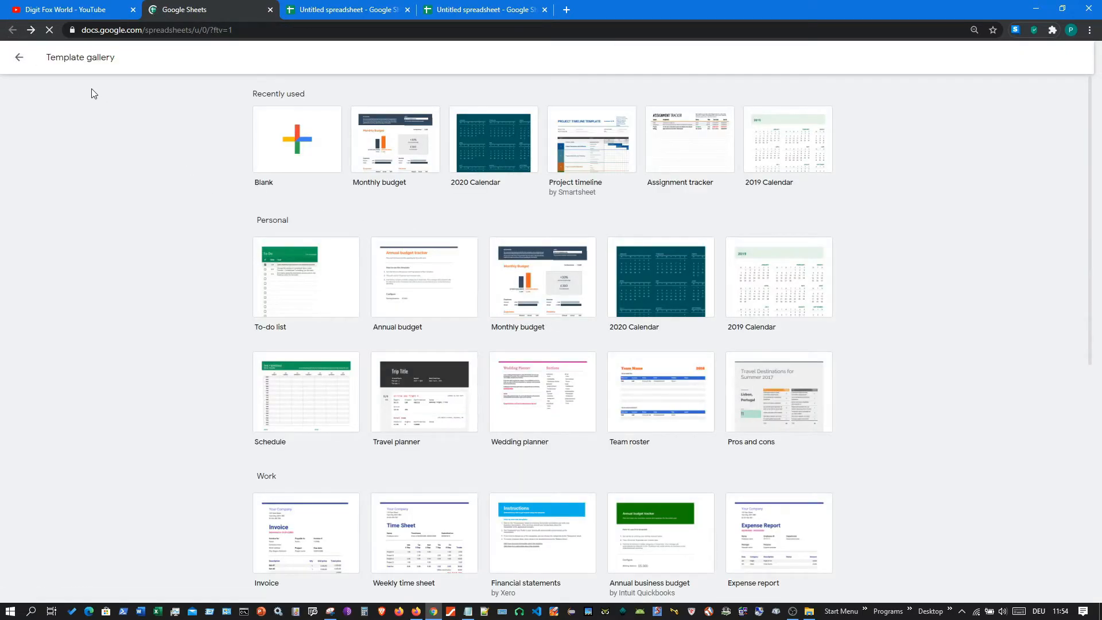
- Leave the Sheets template gallery, switch to Google Docs and open its template gallery
left_click(20, 58)
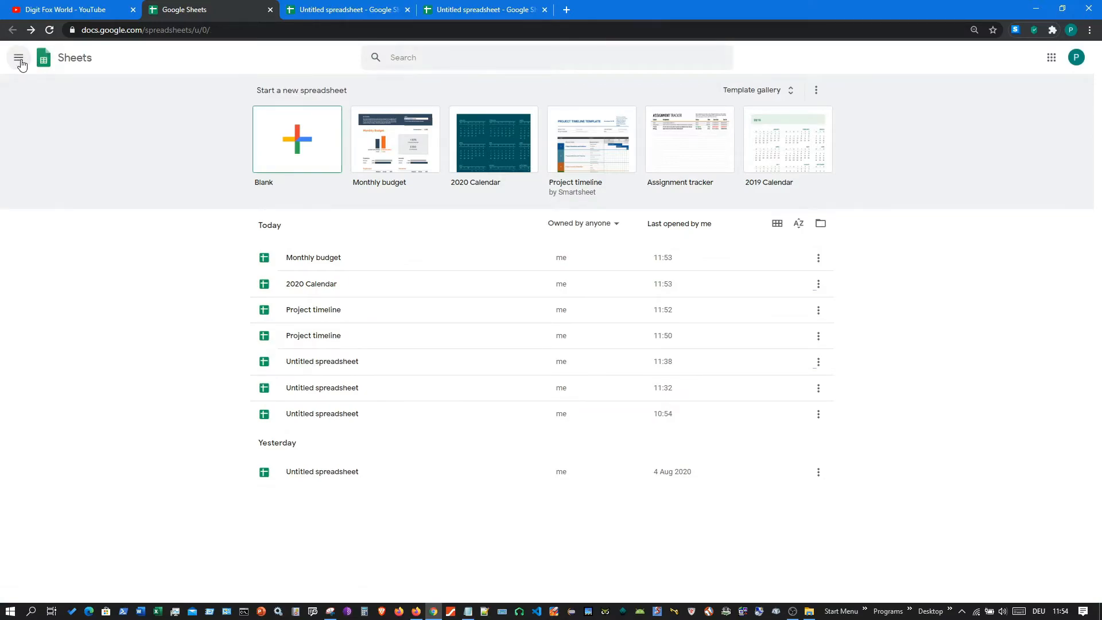
left_click(18, 62)
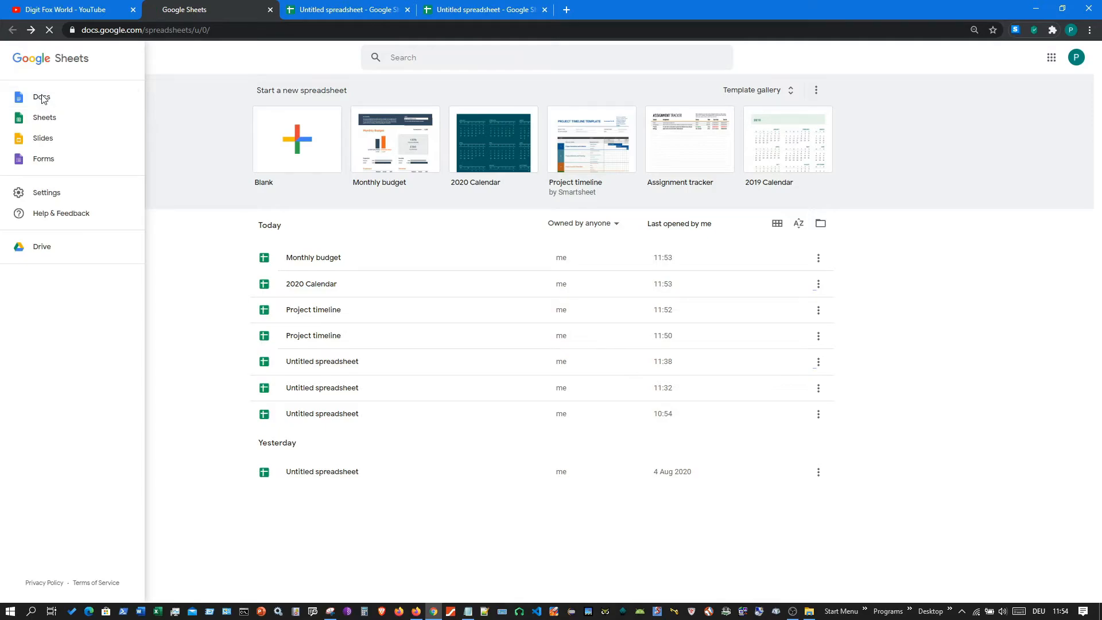
left_click(42, 98)
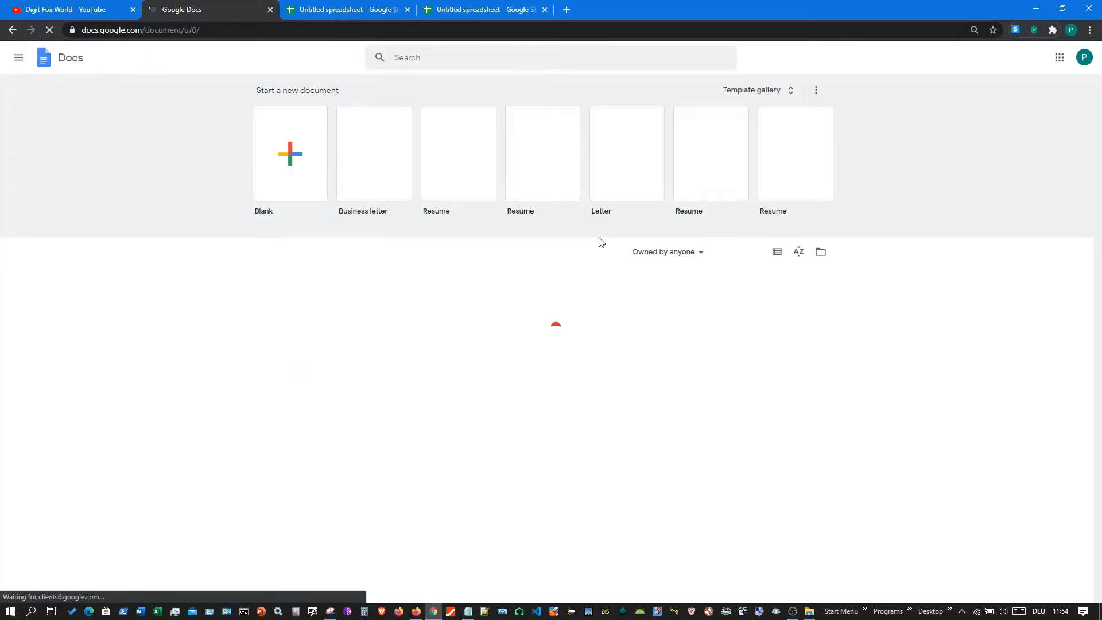
left_click(758, 92)
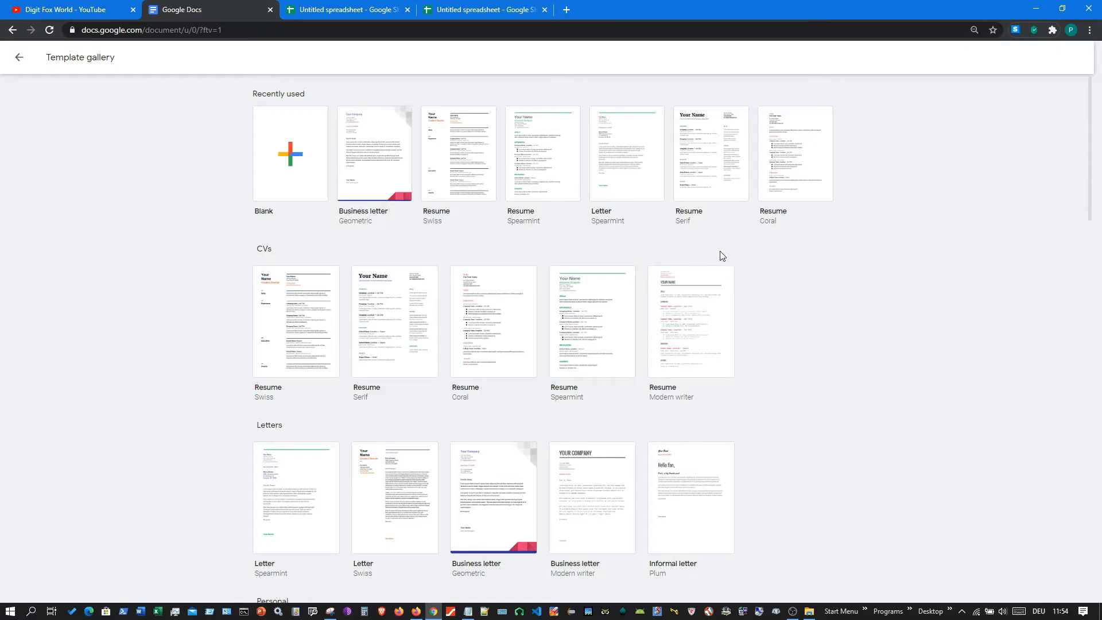
- Create a document from the Spearmint Letter template, look over its placeholder text and return to the gallery
left_click(639, 178)
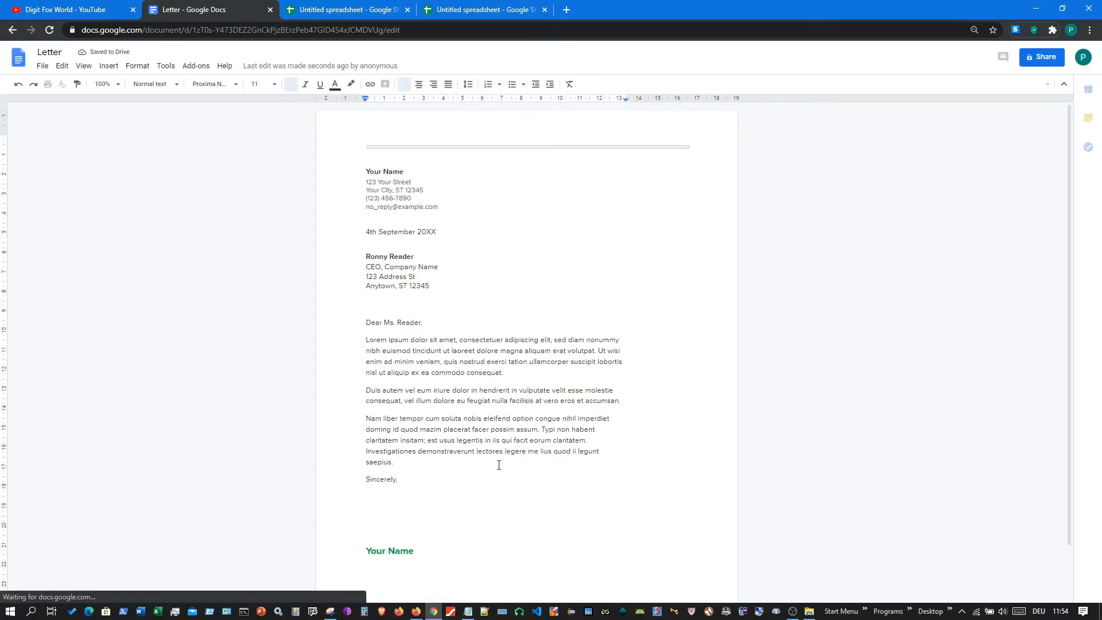
scroll(500, 462, "down", 1)
scroll(434, 252, "up", 1)
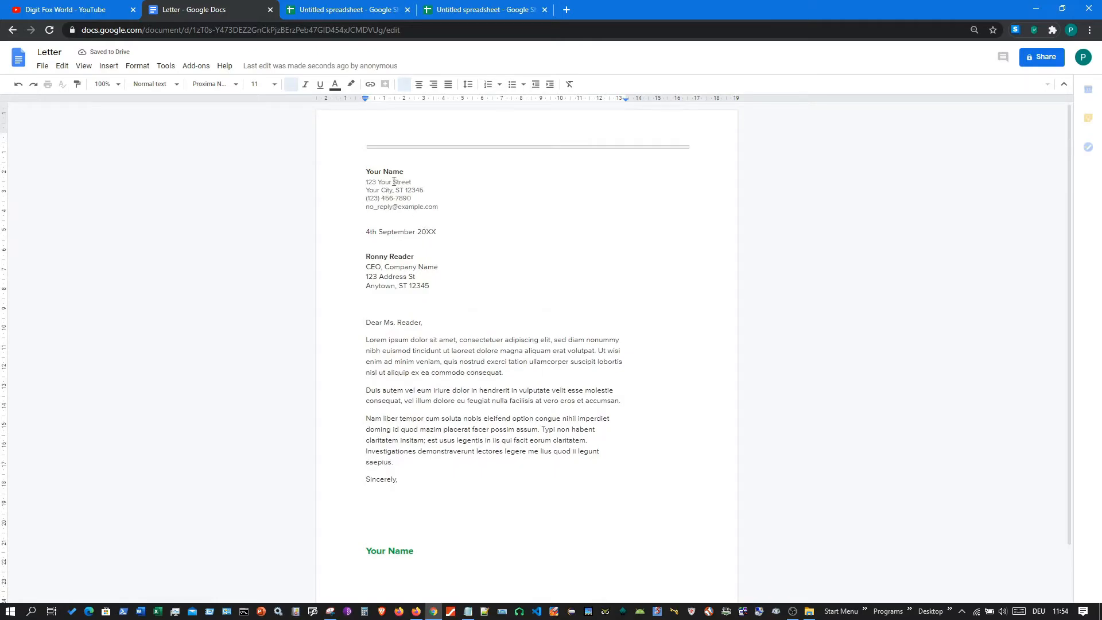
left_click(395, 350)
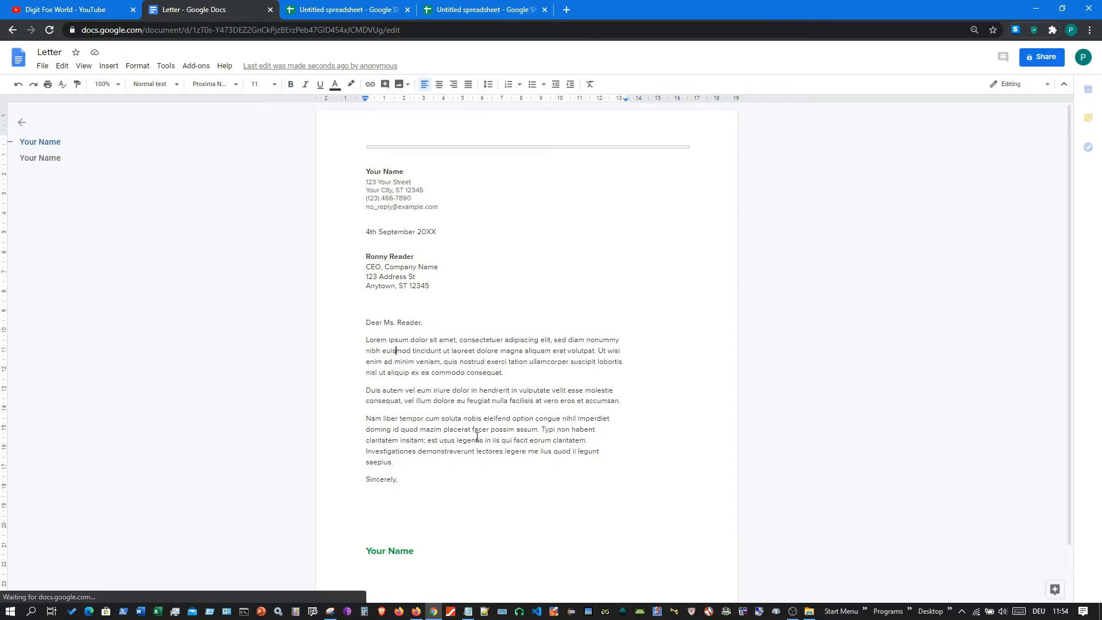
left_click(11, 30)
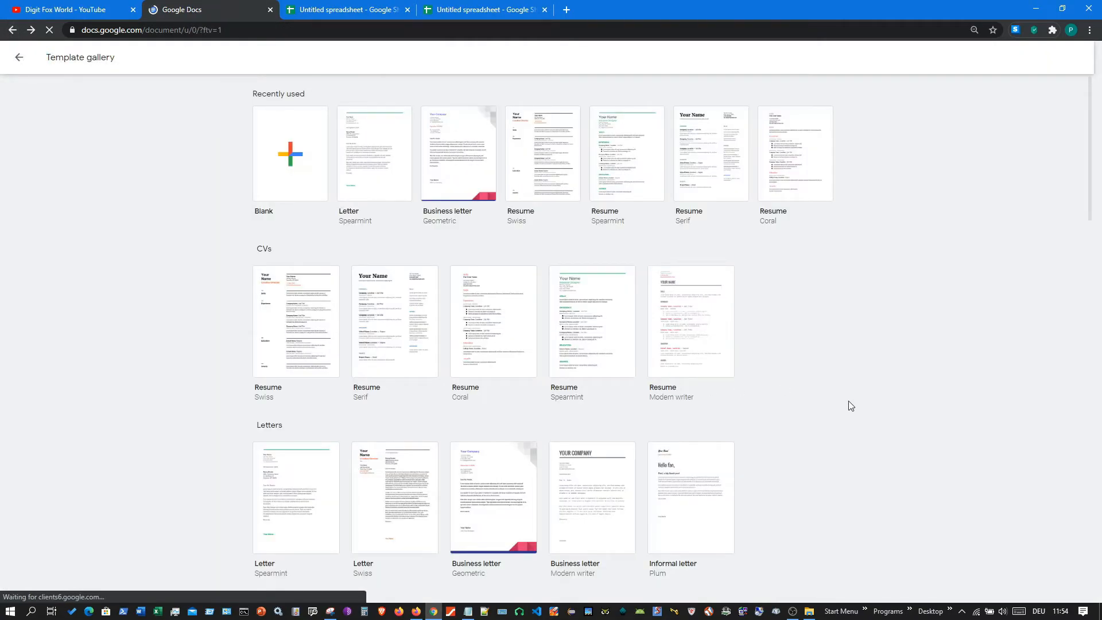
- Create a document from the Modern writer Resume template under CVs and look through its sections
scroll(846, 398, "down", 3)
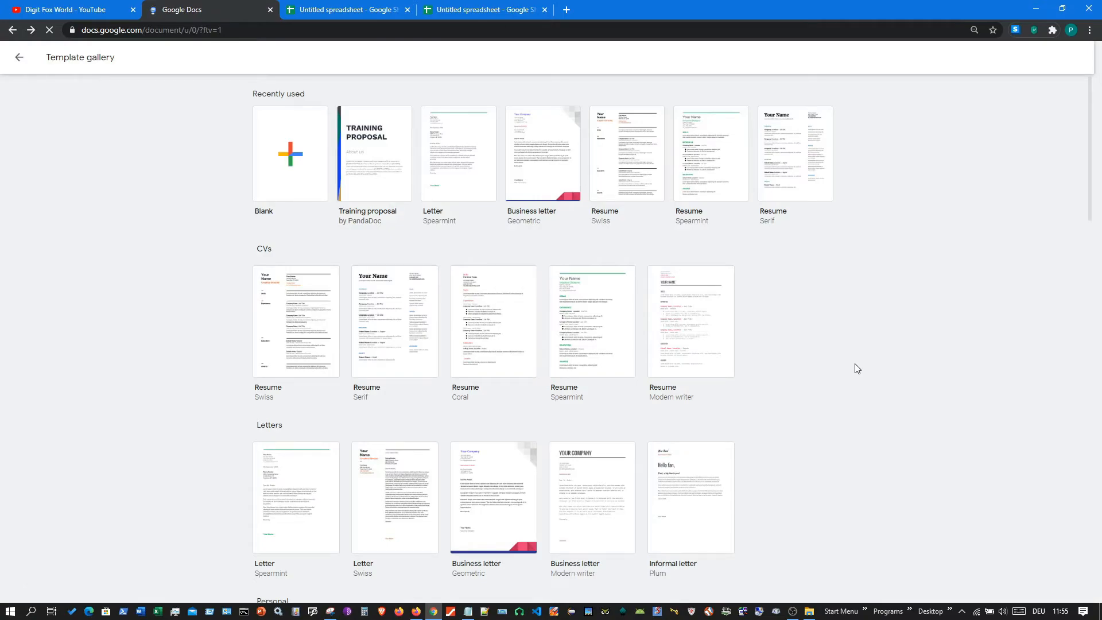
scroll(855, 368, "down", 1)
scroll(856, 367, "down", 1)
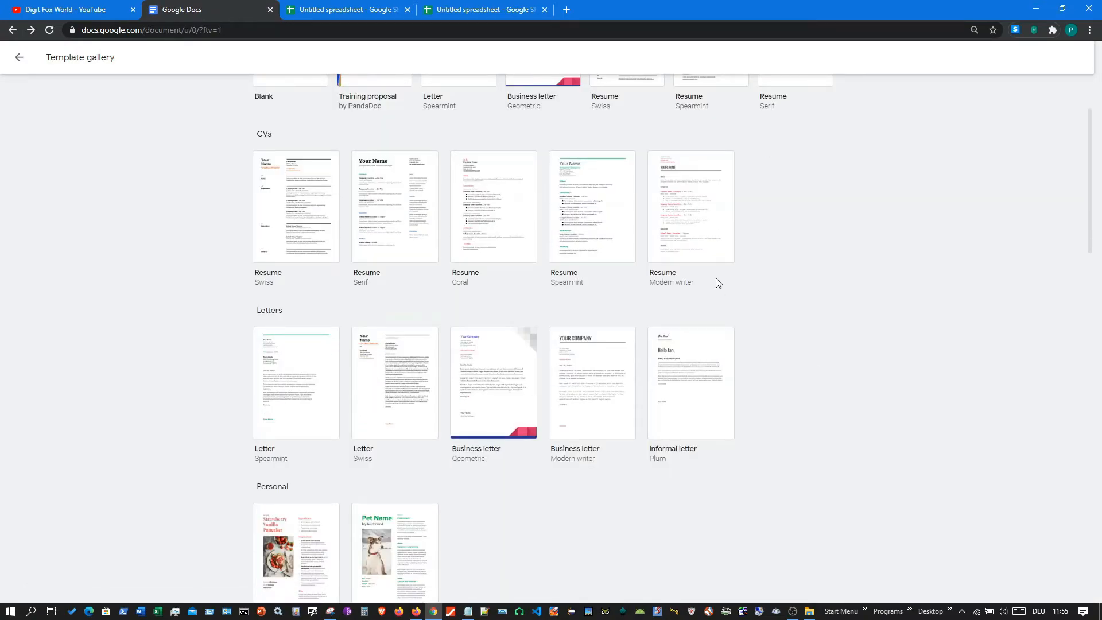
left_click(696, 235)
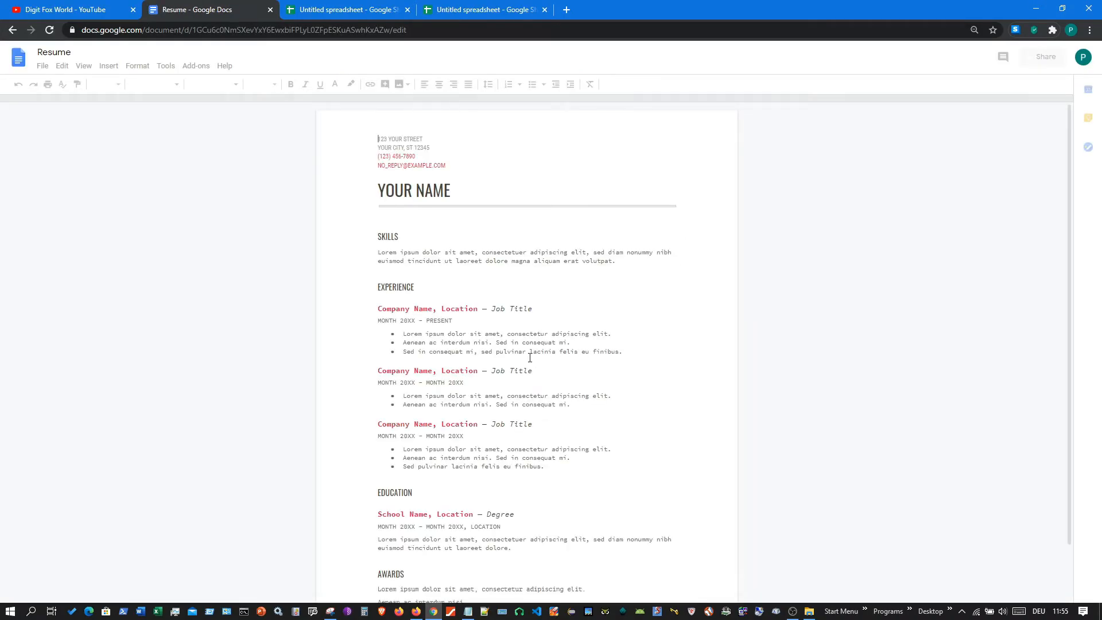
scroll(449, 310, "down", 1)
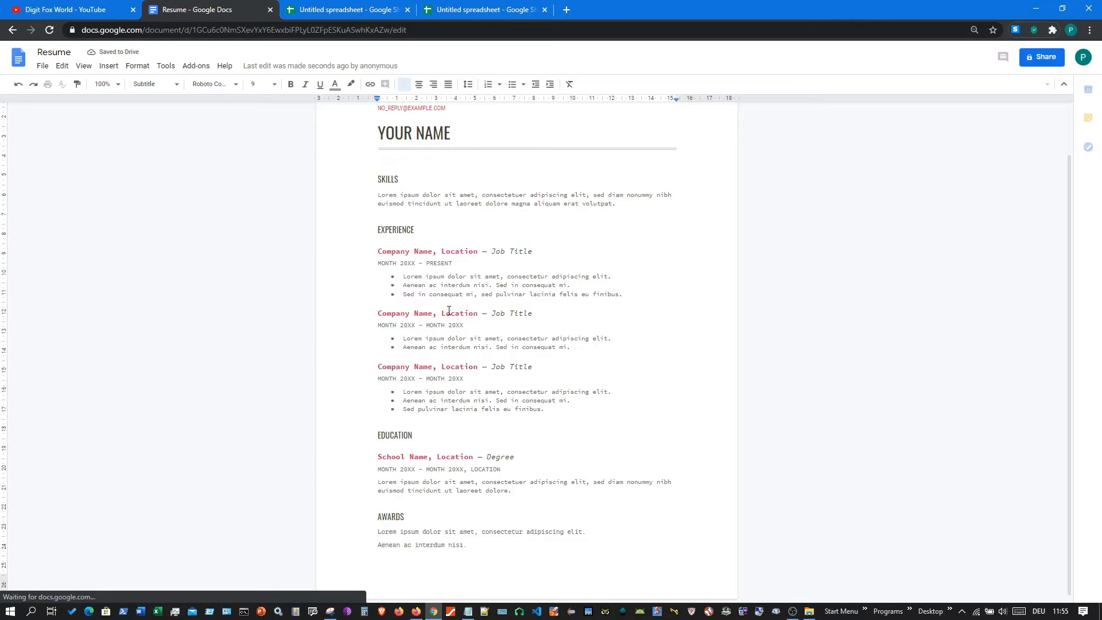
scroll(453, 308, "up", 1)
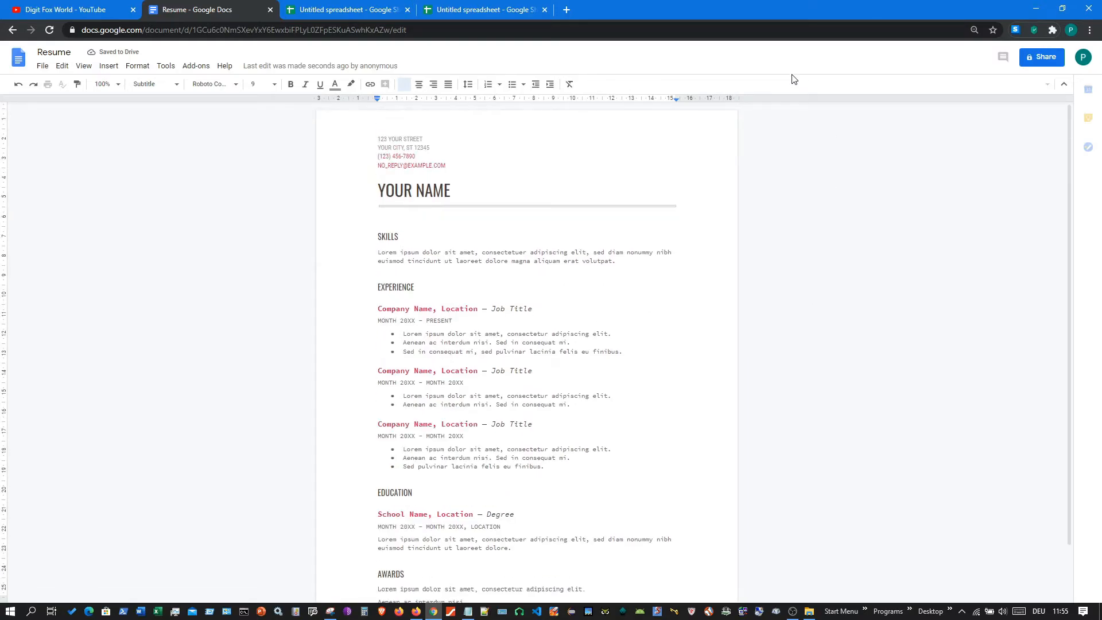
- Enlarge the page zoom on the resume, then leave it and the template gallery for the Docs home page
key("ctrl+plus")
key("ctrl+plus")
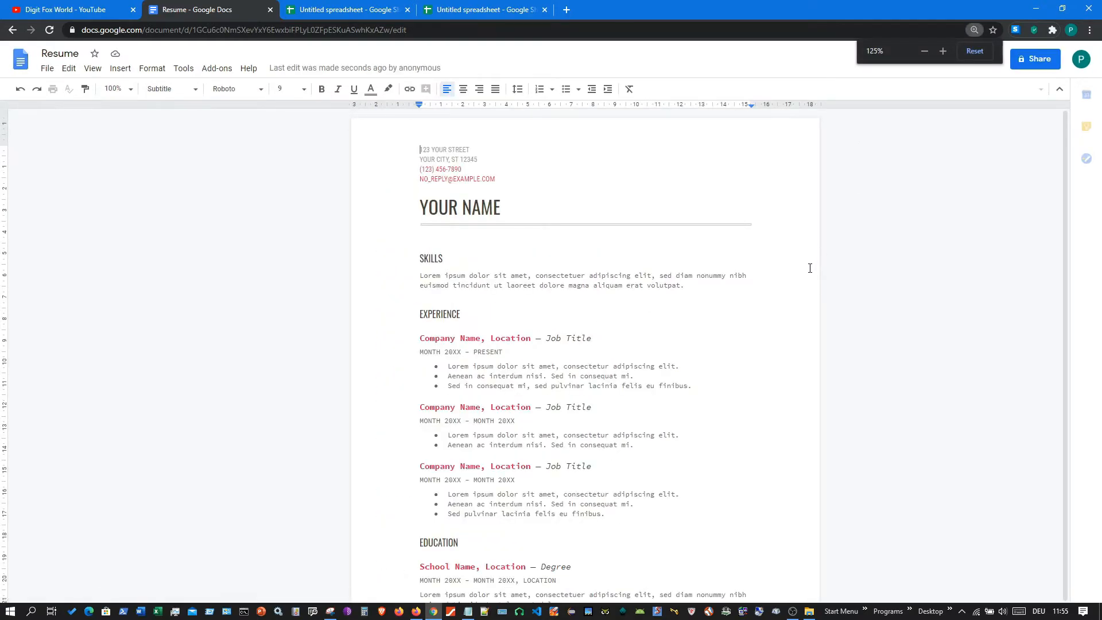
key("ctrl+plus")
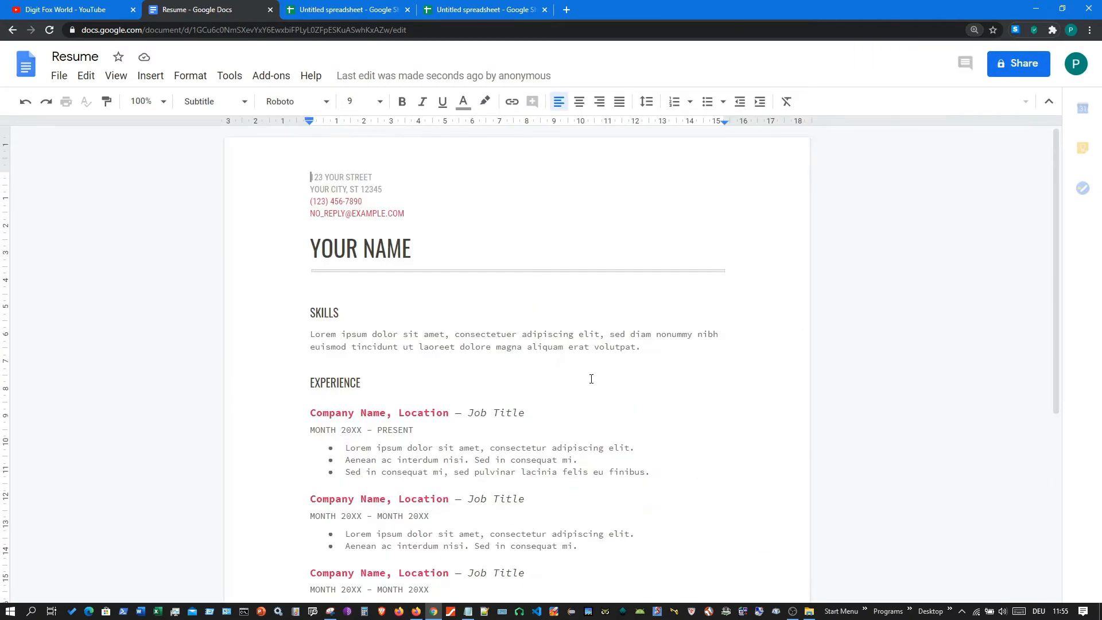
key("ctrl+plus")
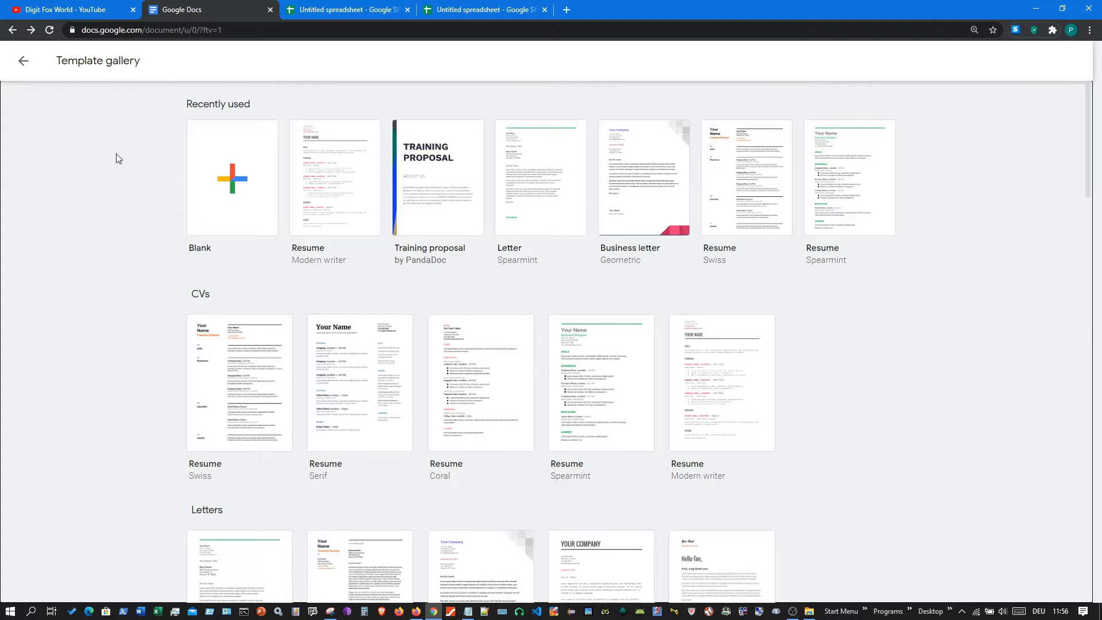
left_click(24, 65)
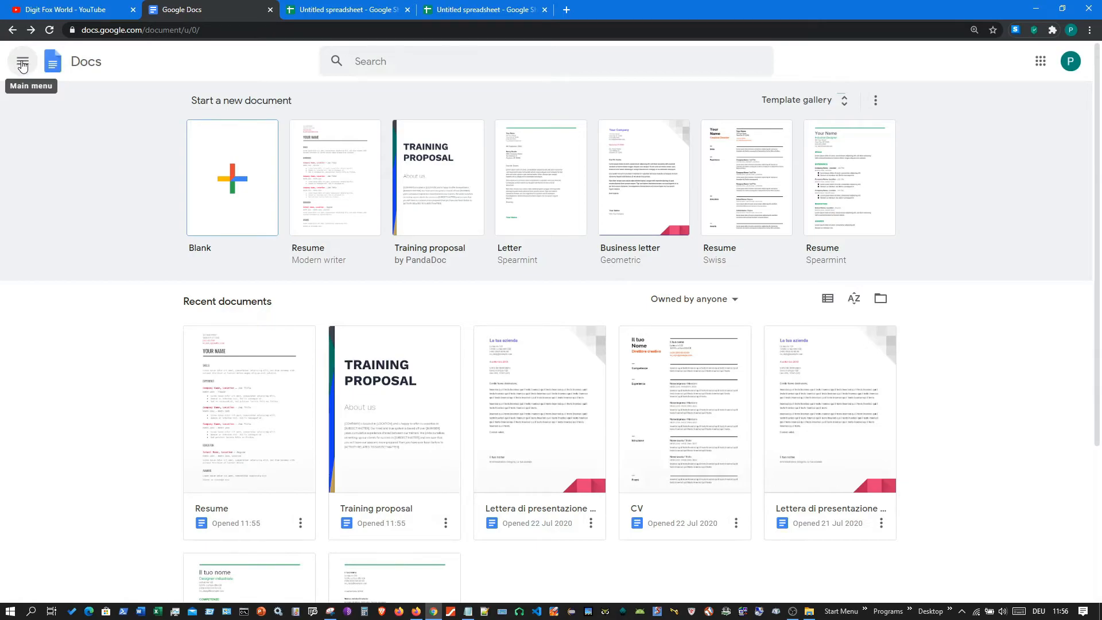
- Switch to Google Slides, create a presentation from the Recipe book template and view its raspberry recipe and photo collage slides
left_click(22, 65)
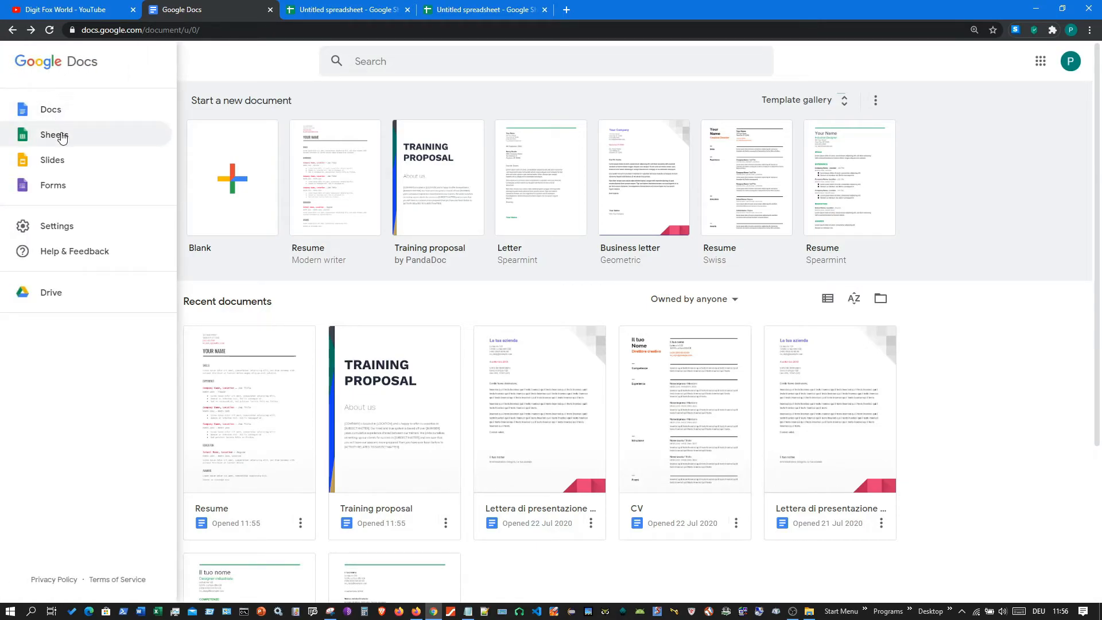
left_click(56, 164)
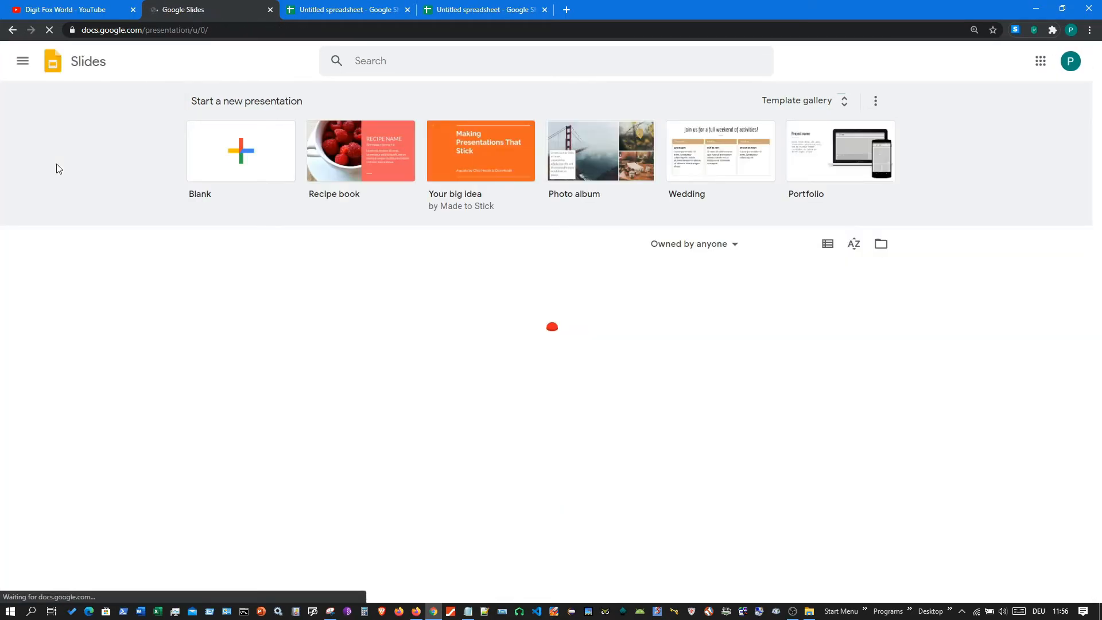
left_click(363, 147)
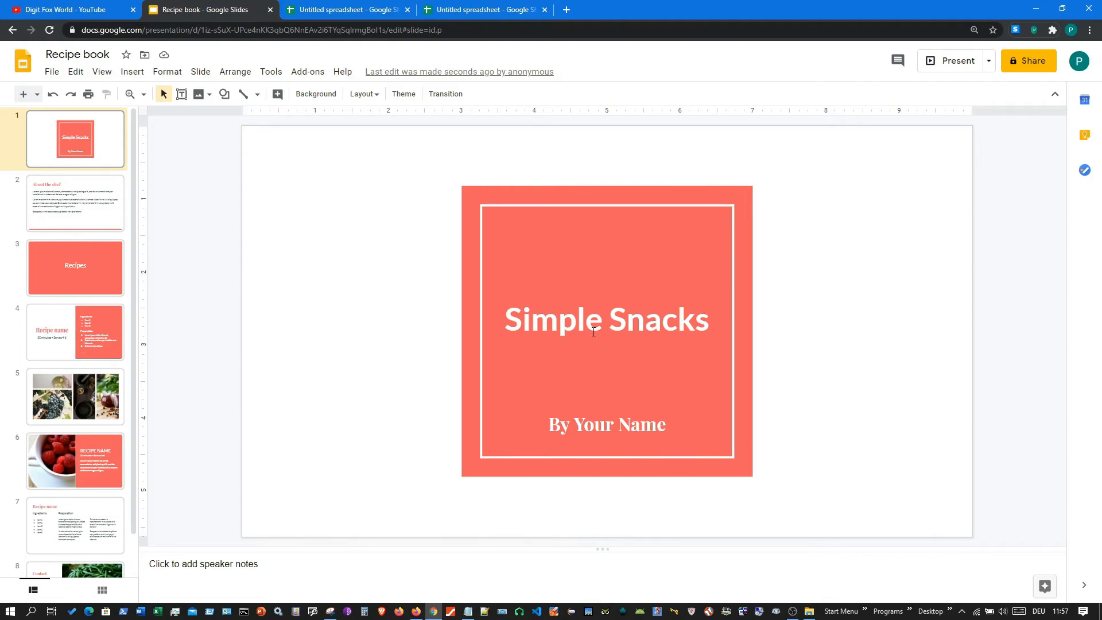
left_click(62, 458)
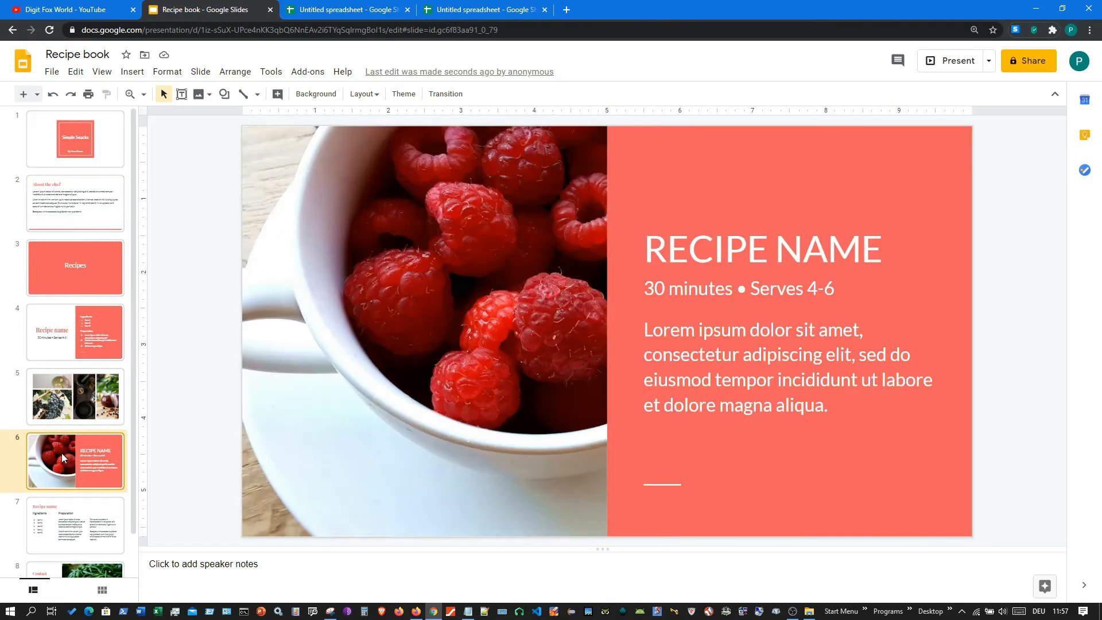
left_click(84, 389)
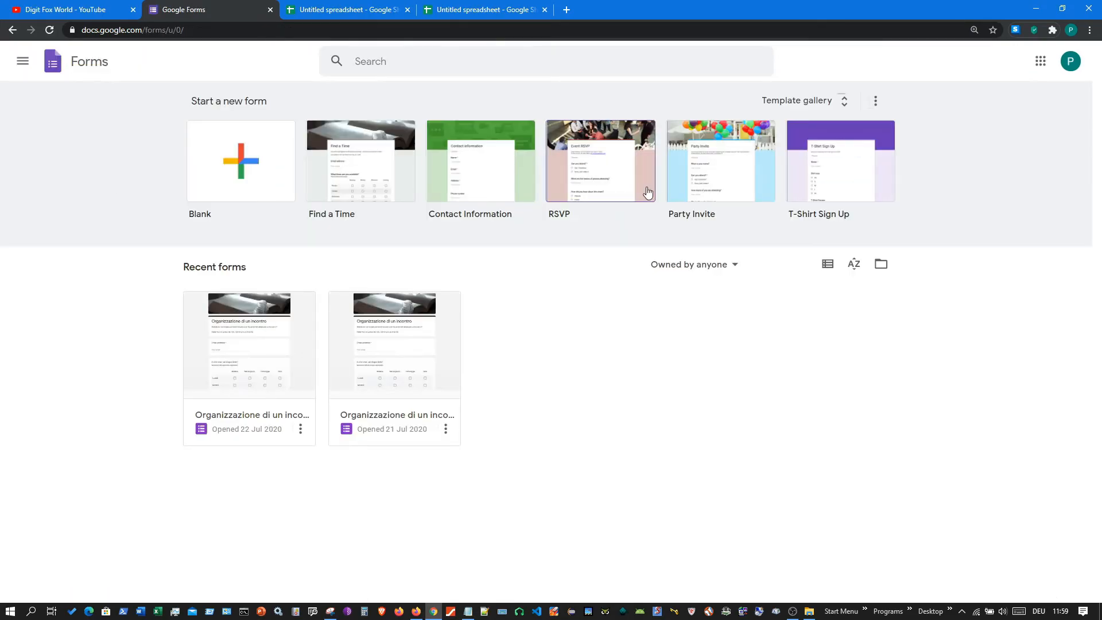
- In Google Forms, create a form from the Party Invite template and look through its questions
left_click(453, 170)
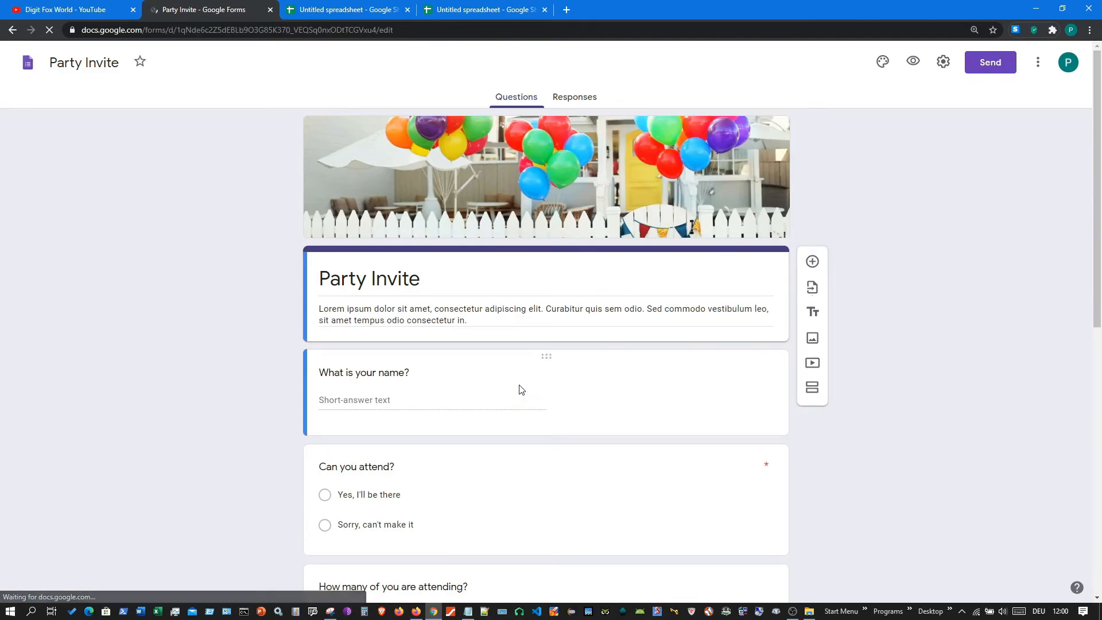
scroll(521, 390, "down", 3)
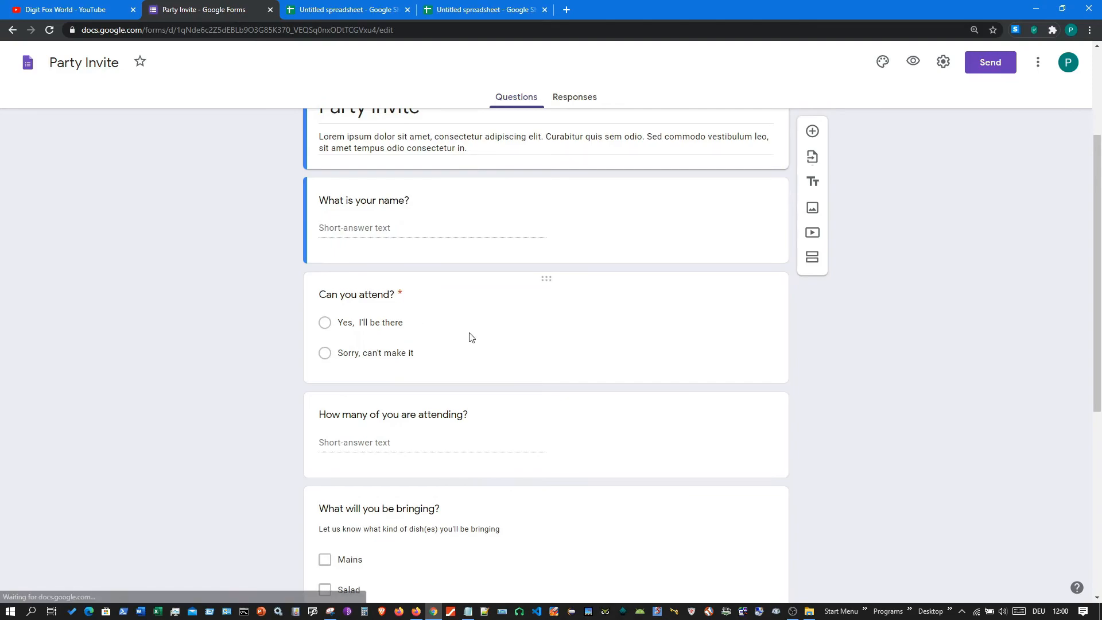
scroll(488, 350, "down", 1)
scroll(512, 363, "down", 1)
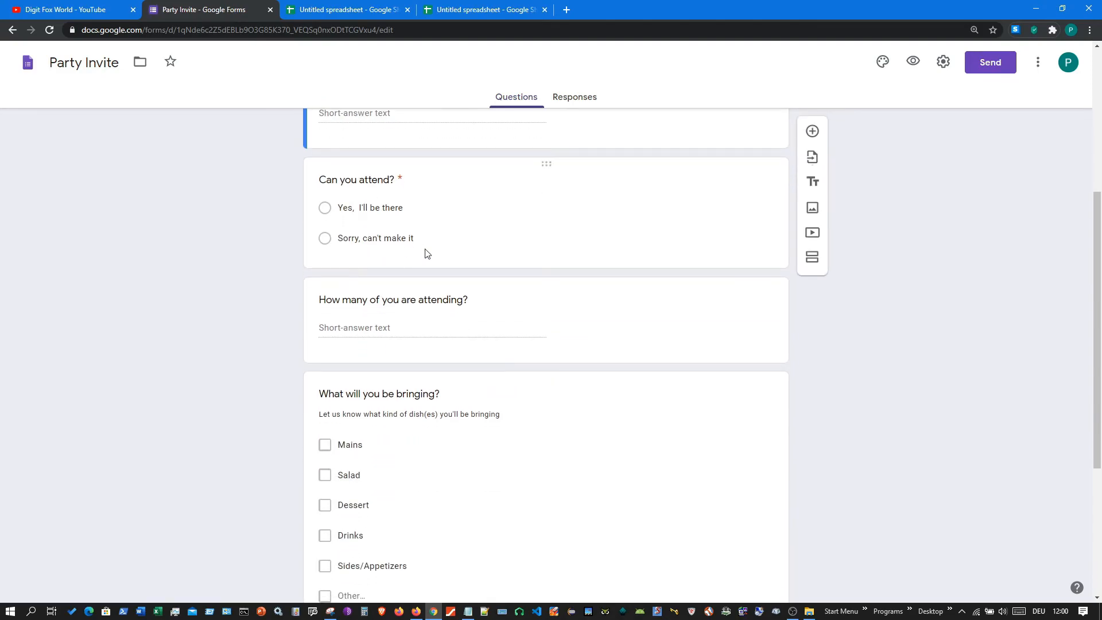
scroll(447, 258, "down", 1)
scroll(409, 318, "down", 2)
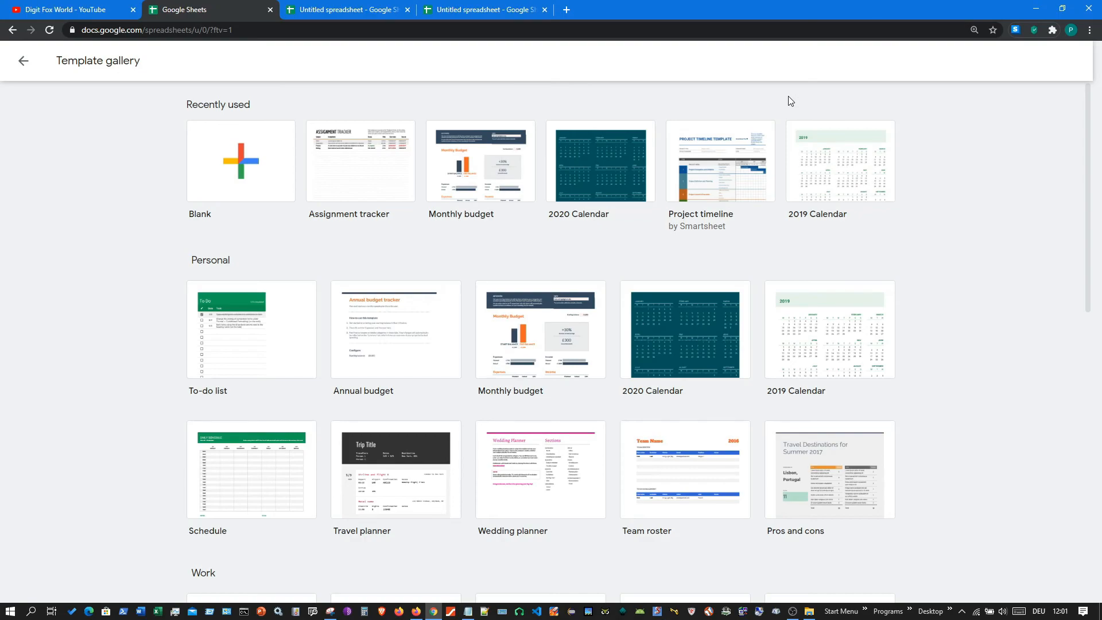
- Switch to the Digit Fox World channel page on YouTube
left_click(60, 10)
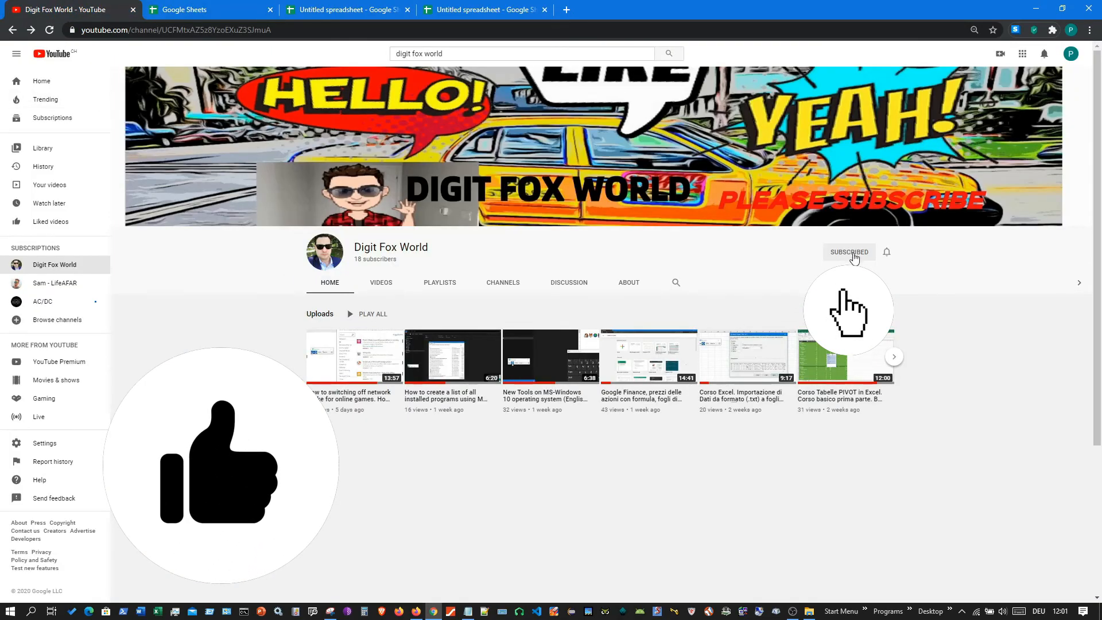